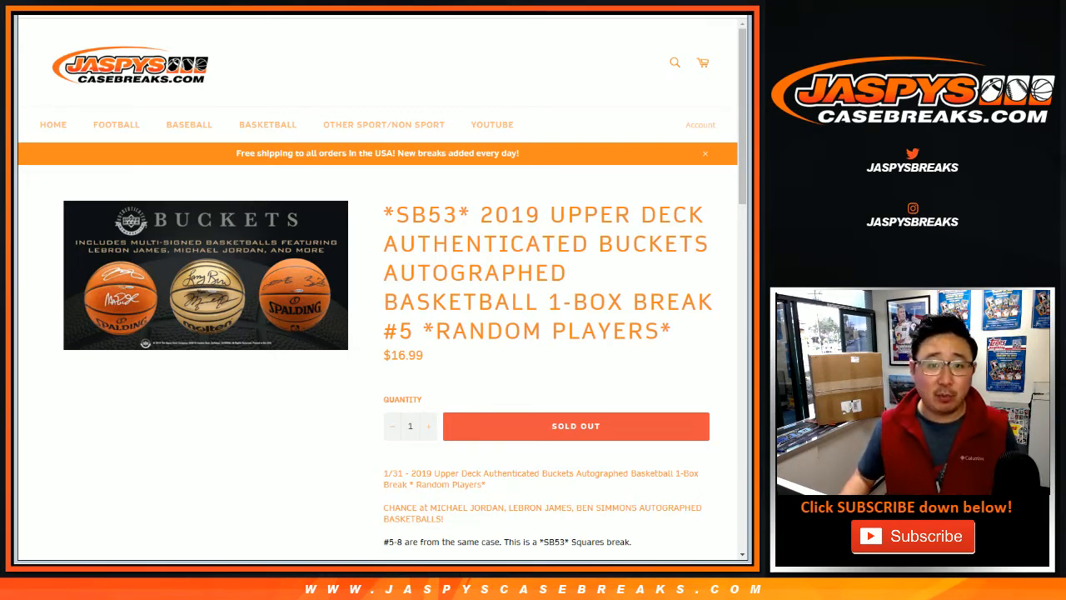
pyautogui.hotkey('ctrl', 'Tab')
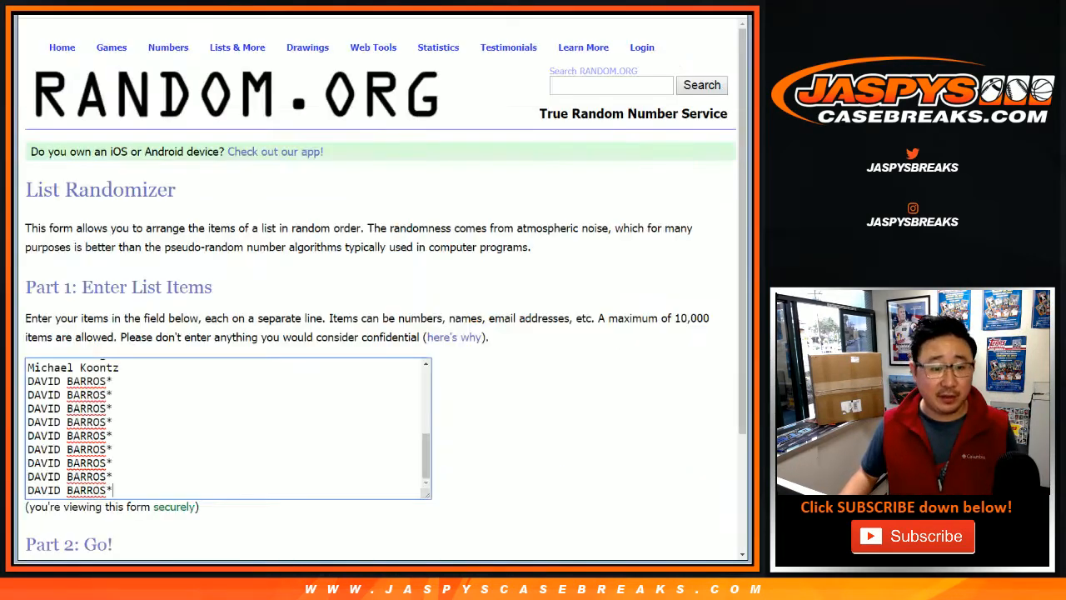
pyautogui.scroll(-3, 374, 291)
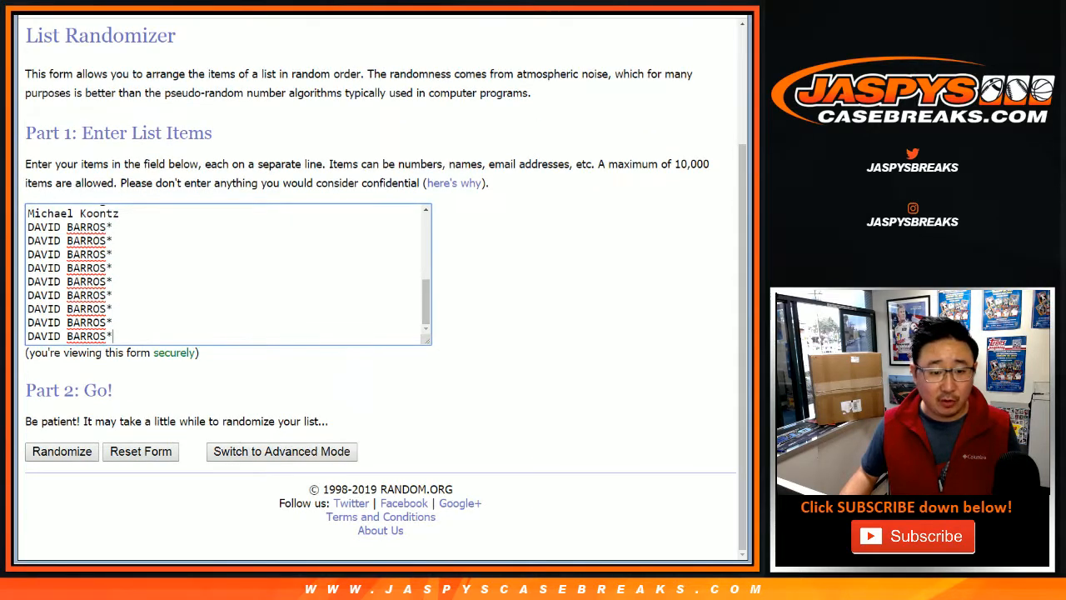
pyautogui.press('BackSpace')
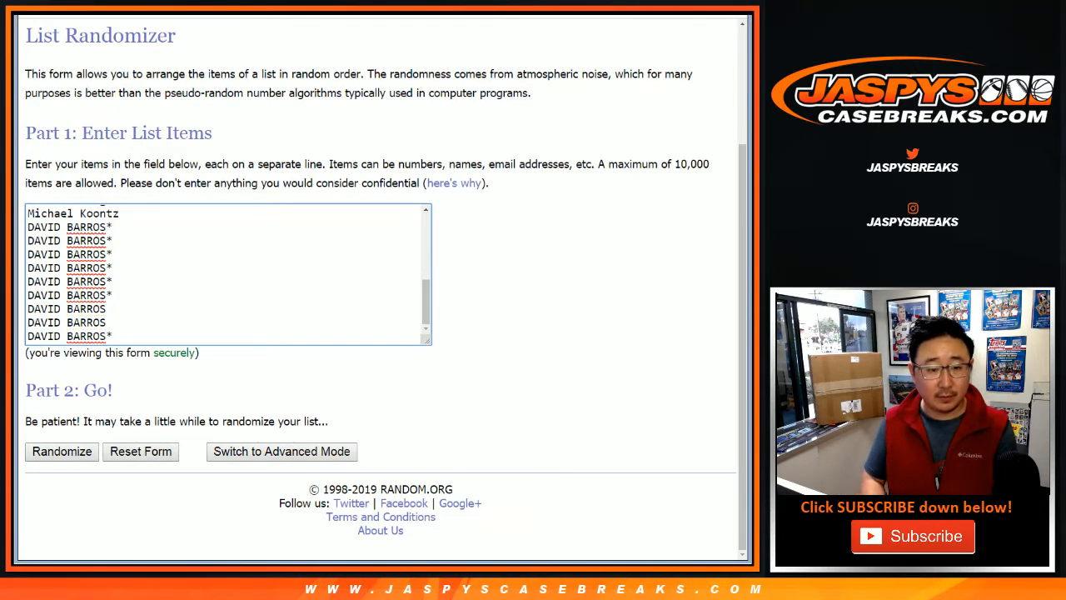
pyautogui.press('BackSpace')
pyautogui.press('Up')
pyautogui.press('Up')
pyautogui.press('Delete')
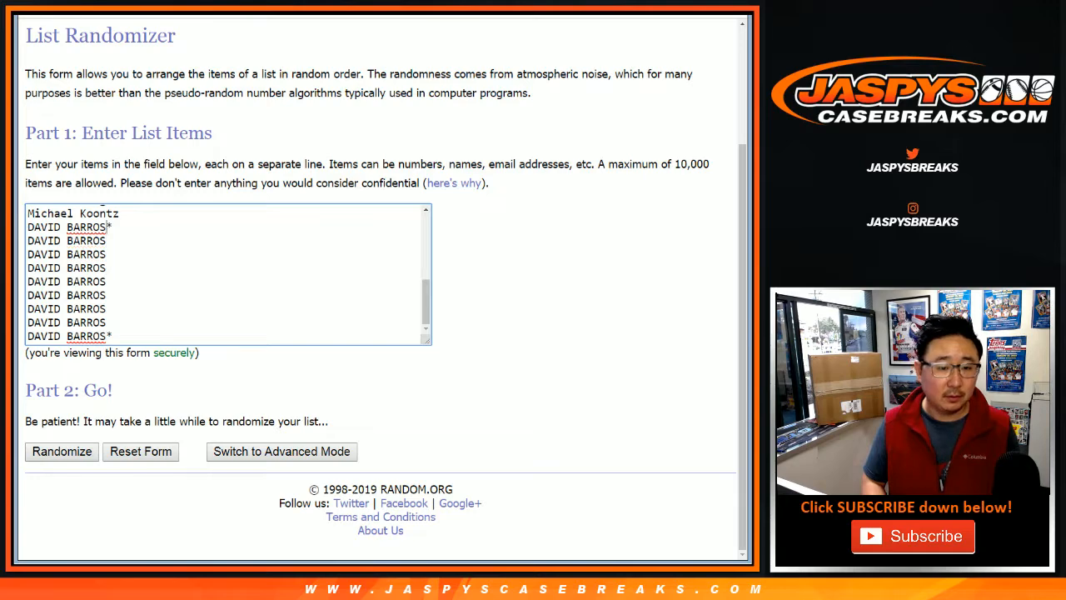
pyautogui.press('Delete')
pyautogui.scroll(1, 228, 275)
pyautogui.scroll(2, 228, 275)
# - Check the player list randomizer, then roll the two virtual dice
pyautogui.hotkey('ctrl', 'End')
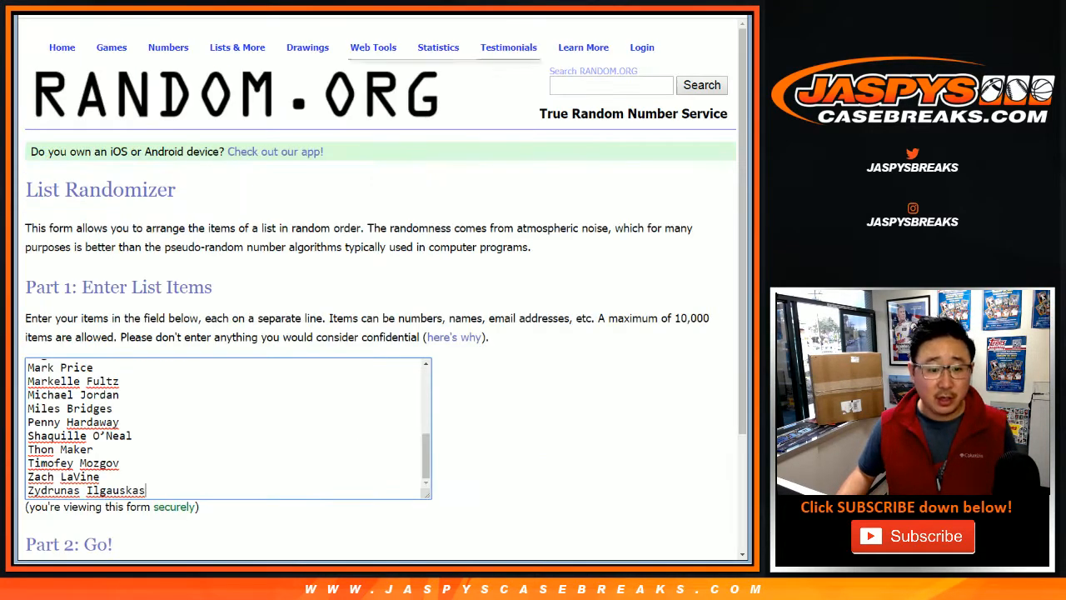
pyautogui.moveTo(426, 455); pyautogui.dragTo(426, 391)
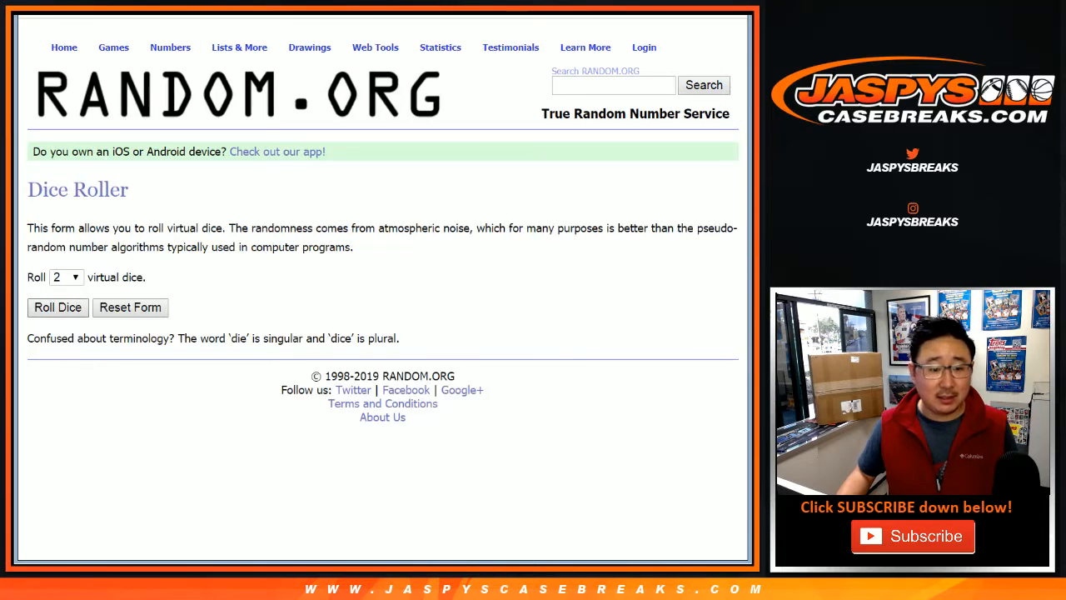
pyautogui.press('Return')
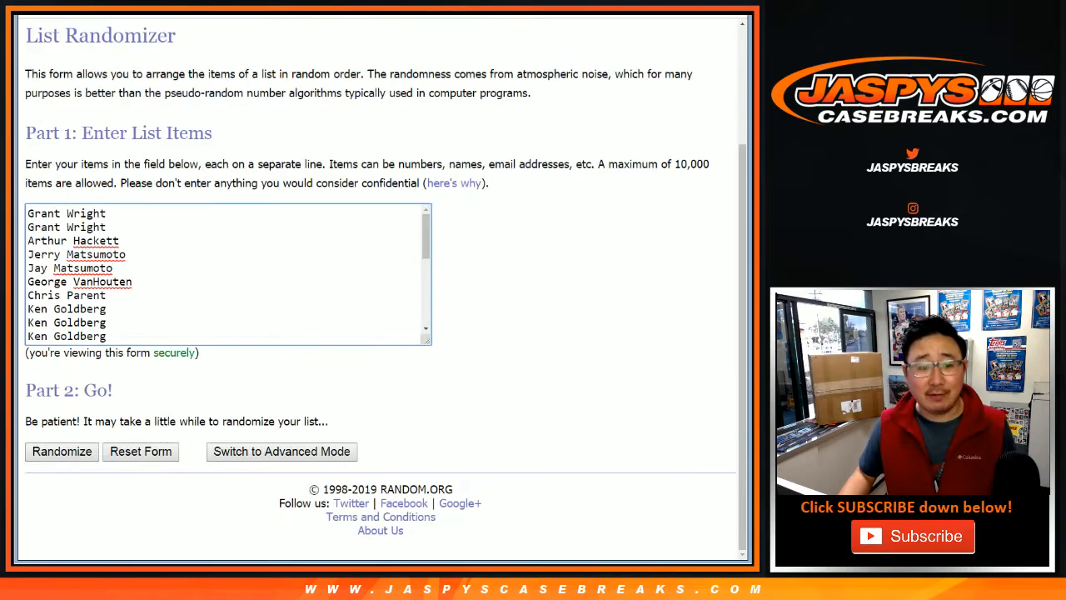
# - Randomize the 25 customer names seven times and select the final shuffled order
pyautogui.press('Return')
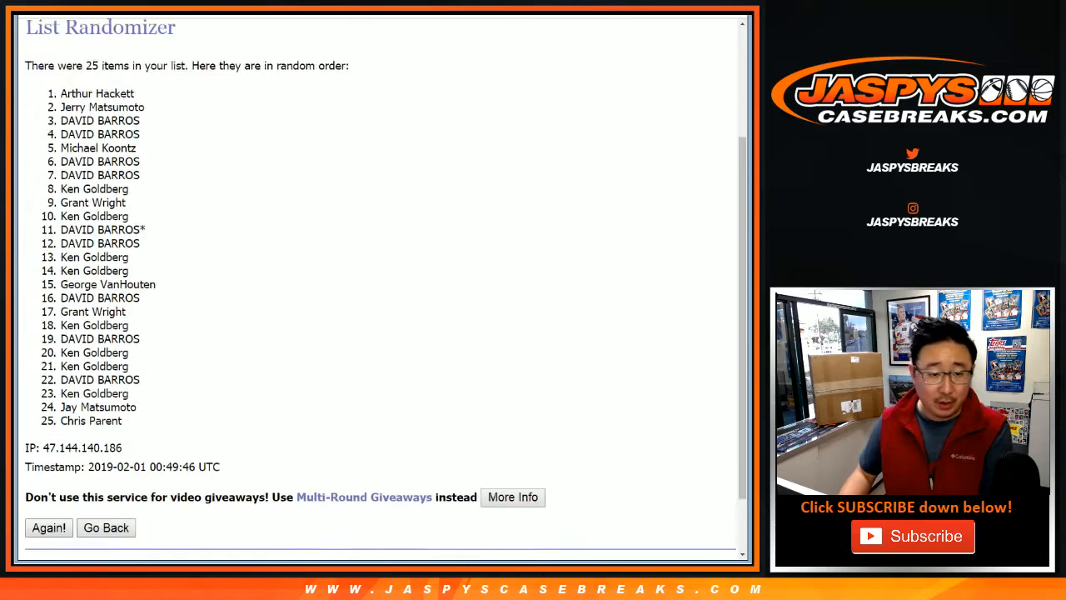
pyautogui.press('Return')
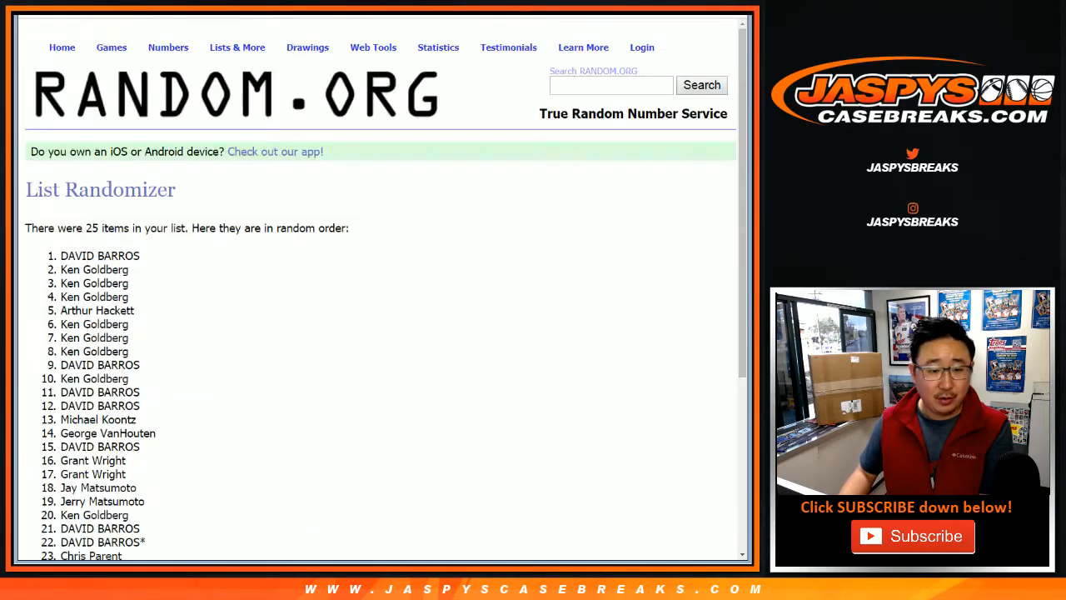
pyautogui.scroll(-10, 380, 283)
pyautogui.press('Return')
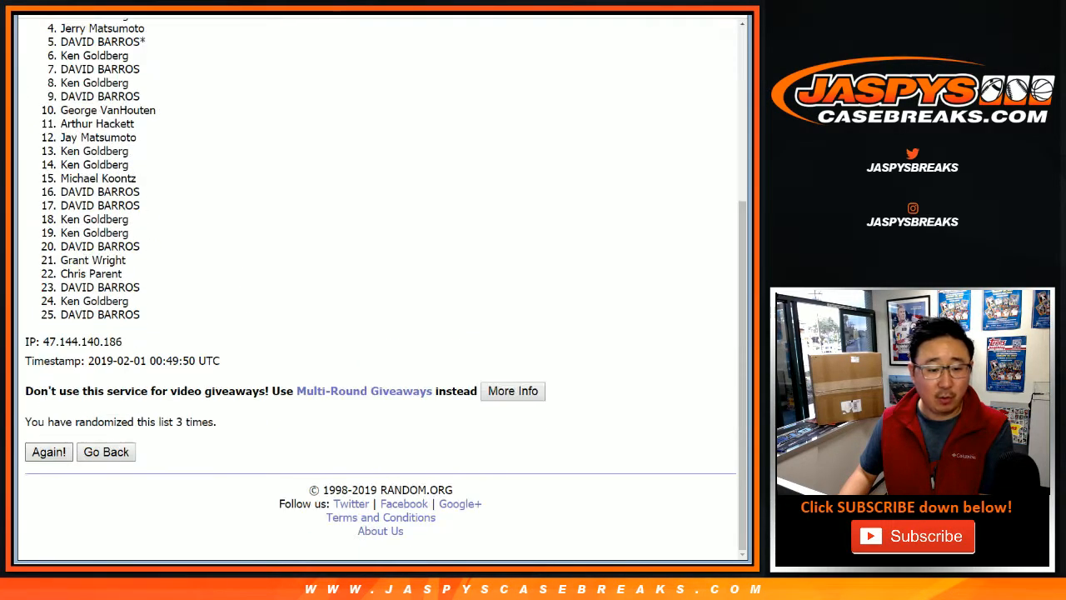
pyautogui.press('Return')
pyautogui.scroll(-10, 380, 283)
pyautogui.press('Return')
pyautogui.scroll(-10, 379, 283)
pyautogui.press('Return')
pyautogui.scroll(-10, 379, 283)
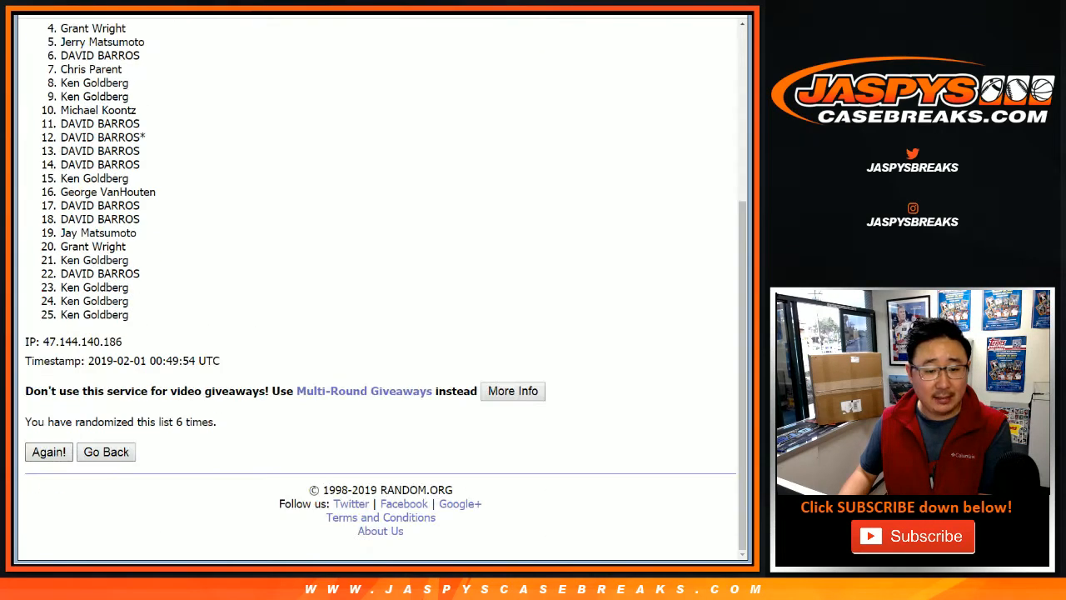
pyautogui.press('Return')
pyautogui.scroll(-10, 380, 283)
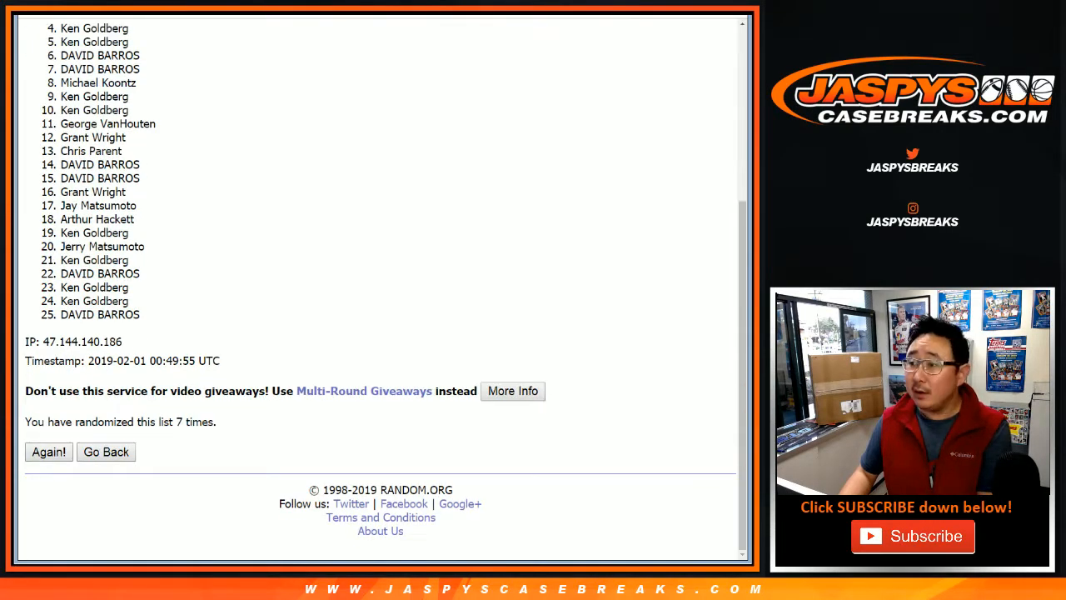
pyautogui.scroll(5, 380, 283)
pyautogui.moveTo(60, 255); pyautogui.dragTo(140, 314)
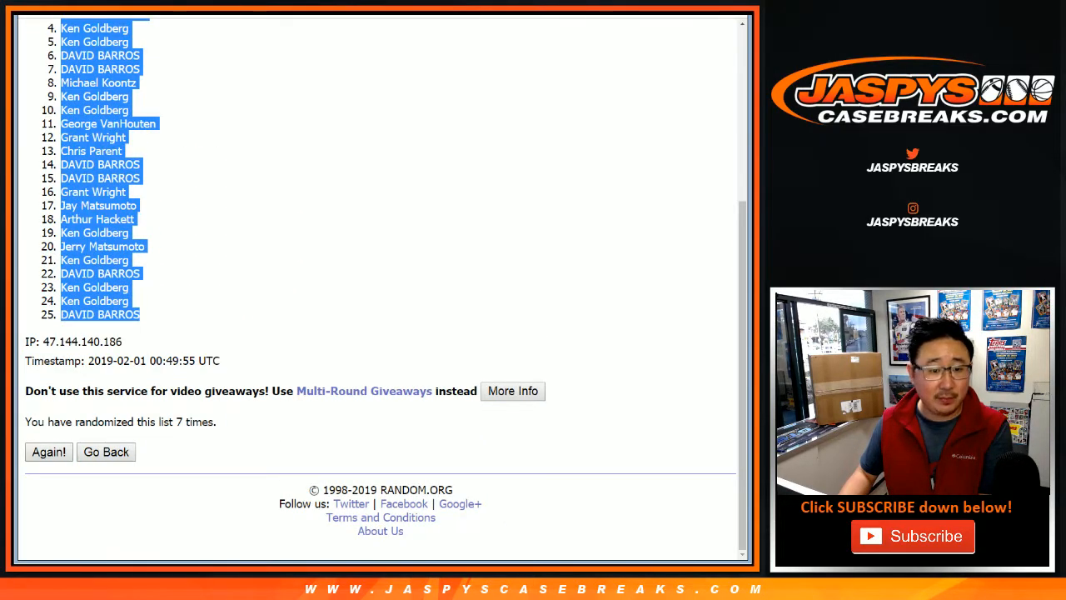
# - Paste the shuffled customer names into cell A1 and return to the player randomizer
pyautogui.hotkey('alt', 'Tab')
pyautogui.click(142, 124)
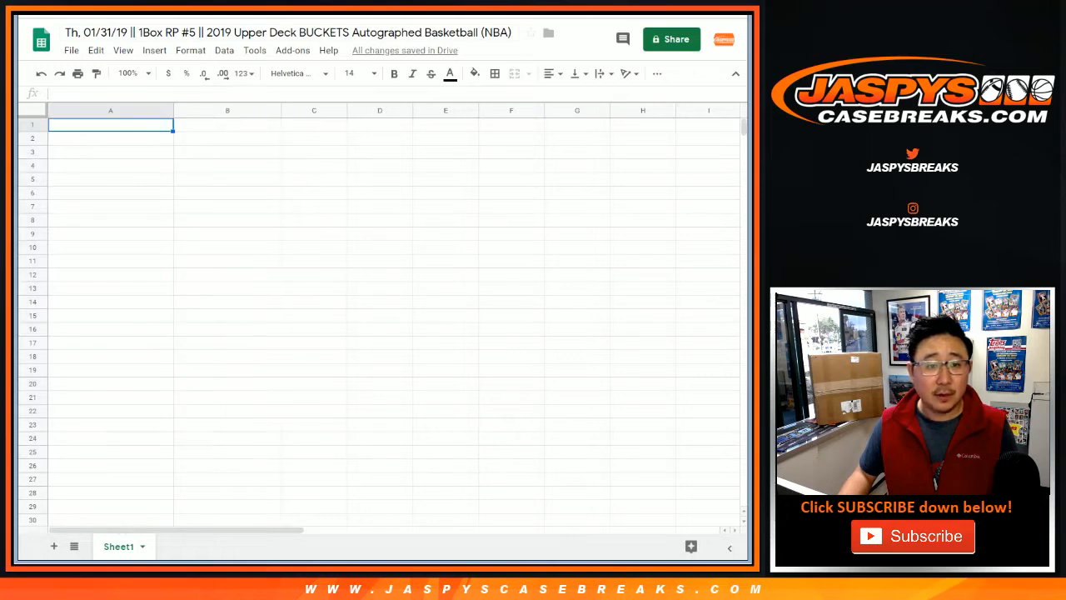
pyautogui.rightClick(143, 125)
pyautogui.click(180, 178)
pyautogui.hotkey('alt', 'Tab')
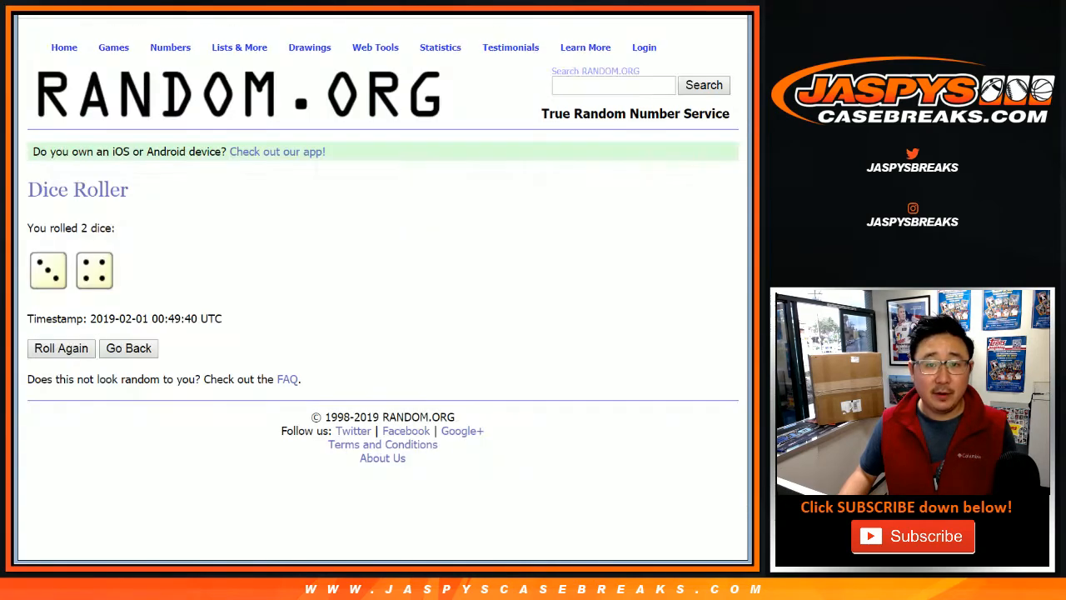
pyautogui.hotkey('ctrl', 'Tab')
pyautogui.scroll(-3, 375, 333)
# - Randomize the 25 basketball players seven times and select the final shuffled order
pyautogui.click(63, 449)
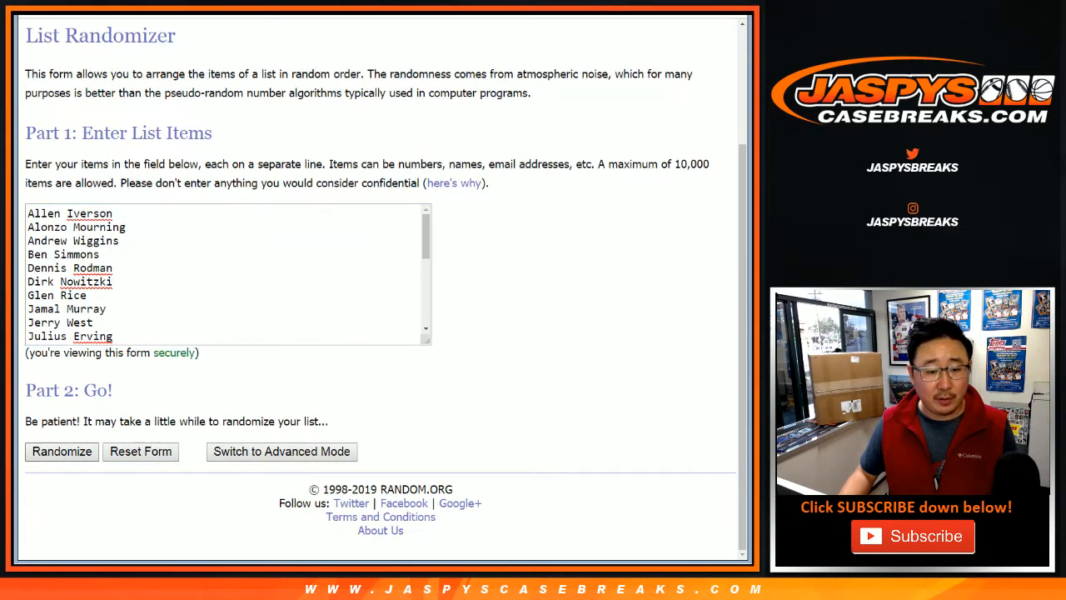
pyautogui.scroll(-5, 374, 333)
pyautogui.click(49, 452)
pyautogui.scroll(-5, 374, 334)
pyautogui.click(48, 452)
pyautogui.scroll(-5, 374, 333)
pyautogui.click(48, 451)
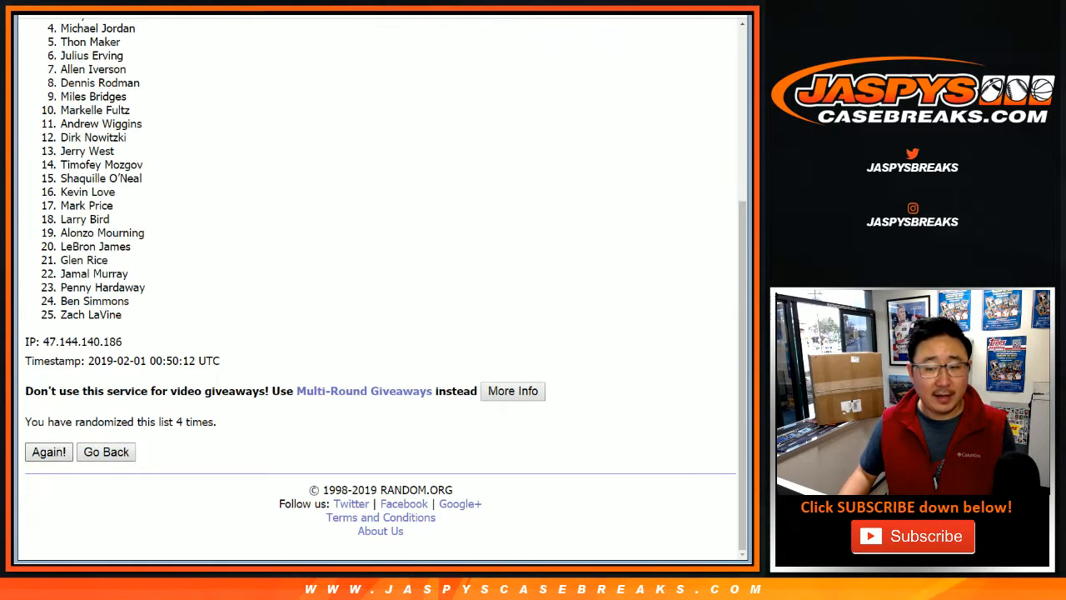
pyautogui.click(48, 451)
pyautogui.scroll(-5, 375, 334)
pyautogui.click(48, 451)
pyautogui.scroll(-5, 375, 333)
pyautogui.click(48, 451)
pyautogui.scroll(-5, 374, 333)
pyautogui.scroll(5, 375, 333)
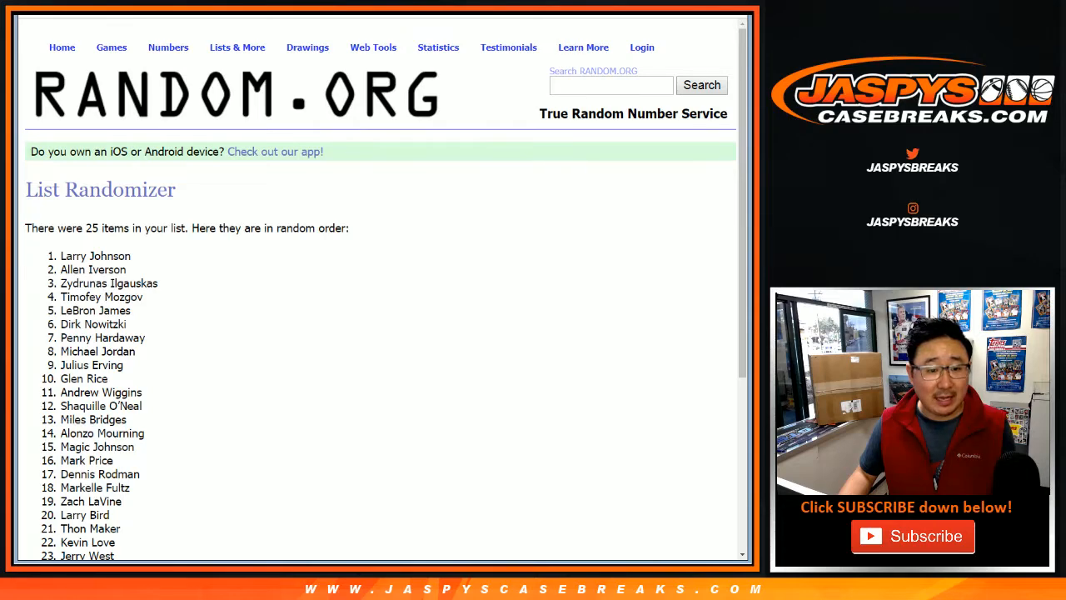
pyautogui.moveTo(60, 256); pyautogui.dragTo(130, 314)
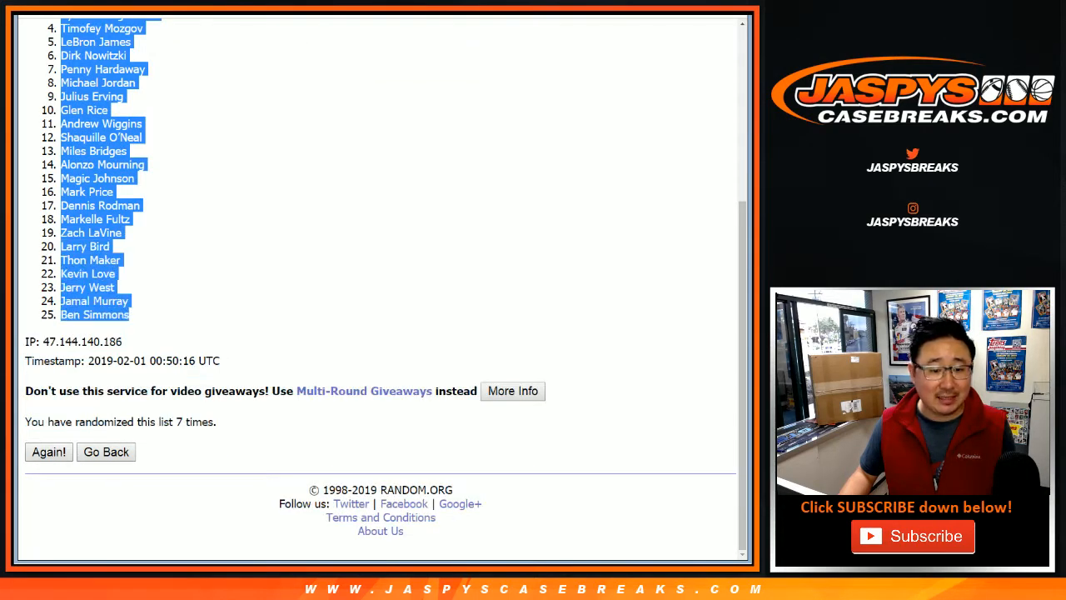
# - Paste the shuffled player names into column B beside the customer names
pyautogui.hotkey('ctrl', 'Tab')
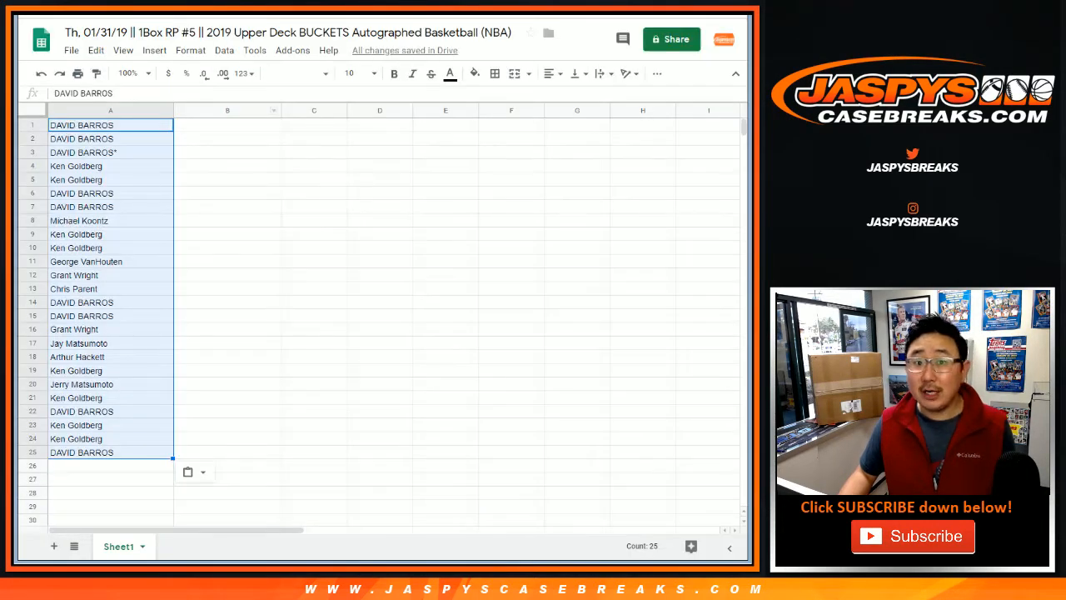
pyautogui.rightClick(220, 125)
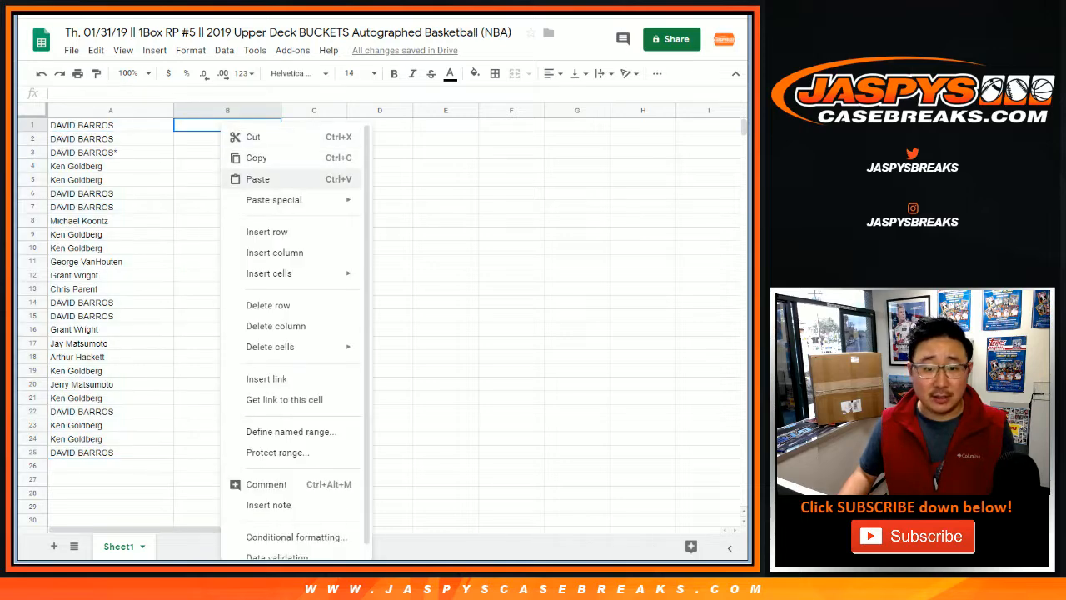
pyautogui.click(250, 179)
pyautogui.hotkey('ctrl', 'a')
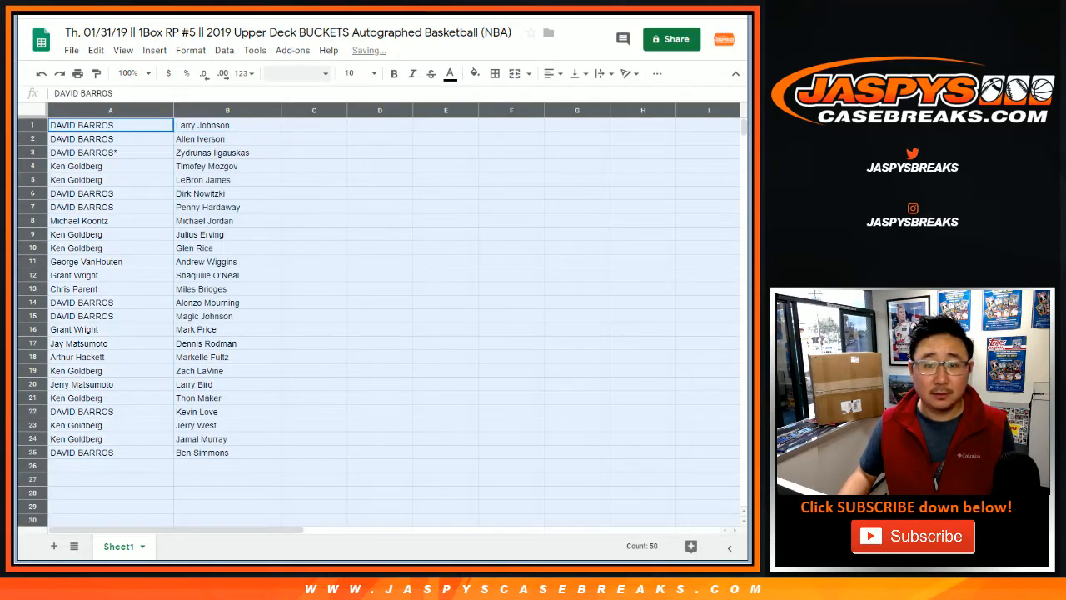
# - Format the whole sheet in Helvetica size 14 and set zoom to 90%
pyautogui.click(296, 73)
pyautogui.click(333, 128)
pyautogui.click(354, 74)
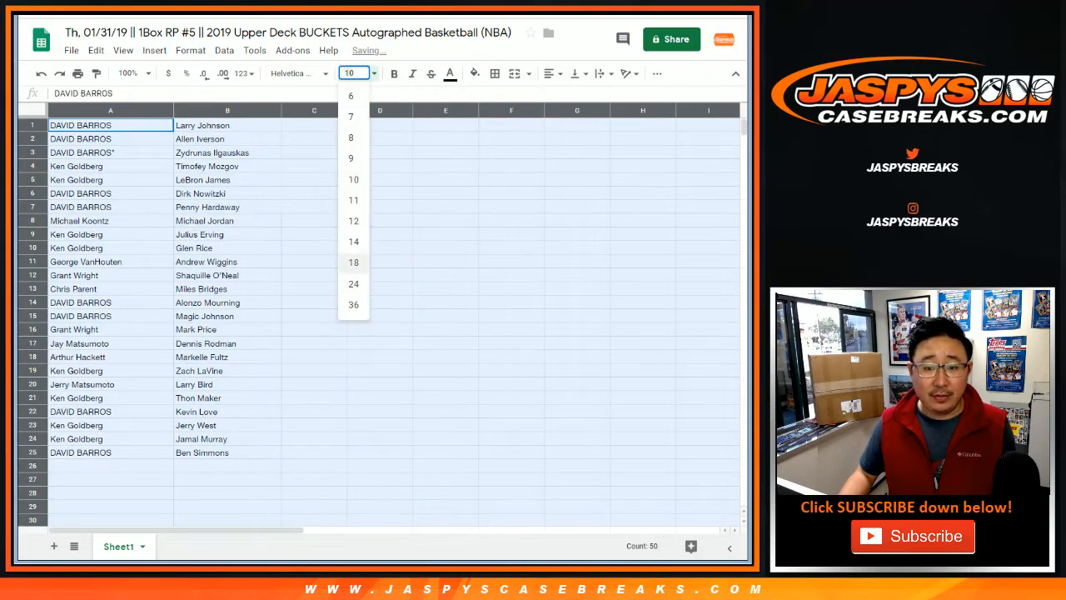
pyautogui.click(350, 241)
pyautogui.click(129, 74)
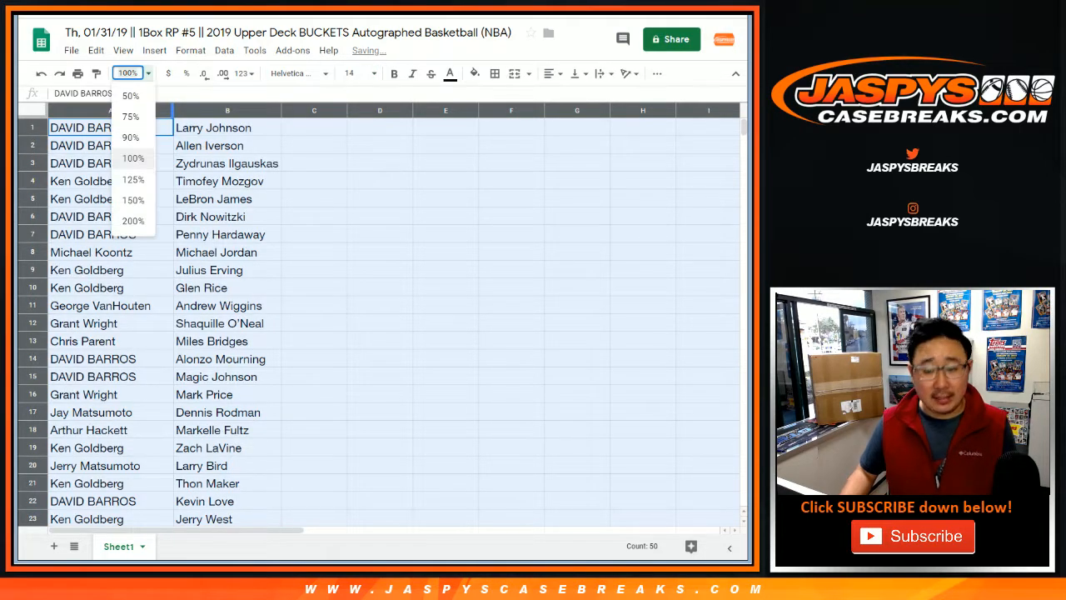
pyautogui.write('90')
pyautogui.press('Return')
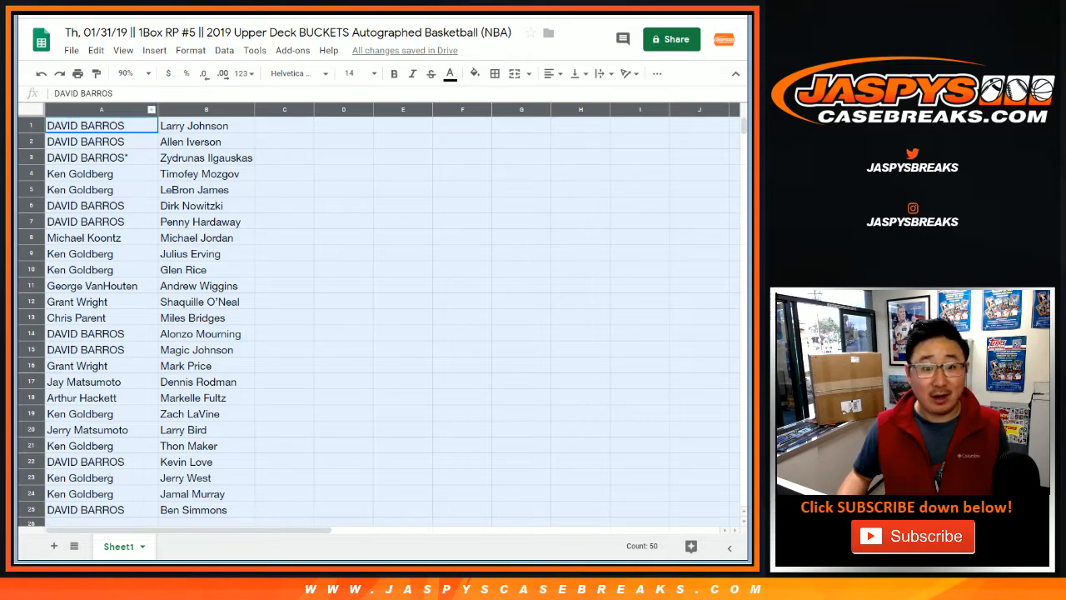
pyautogui.press('Up')
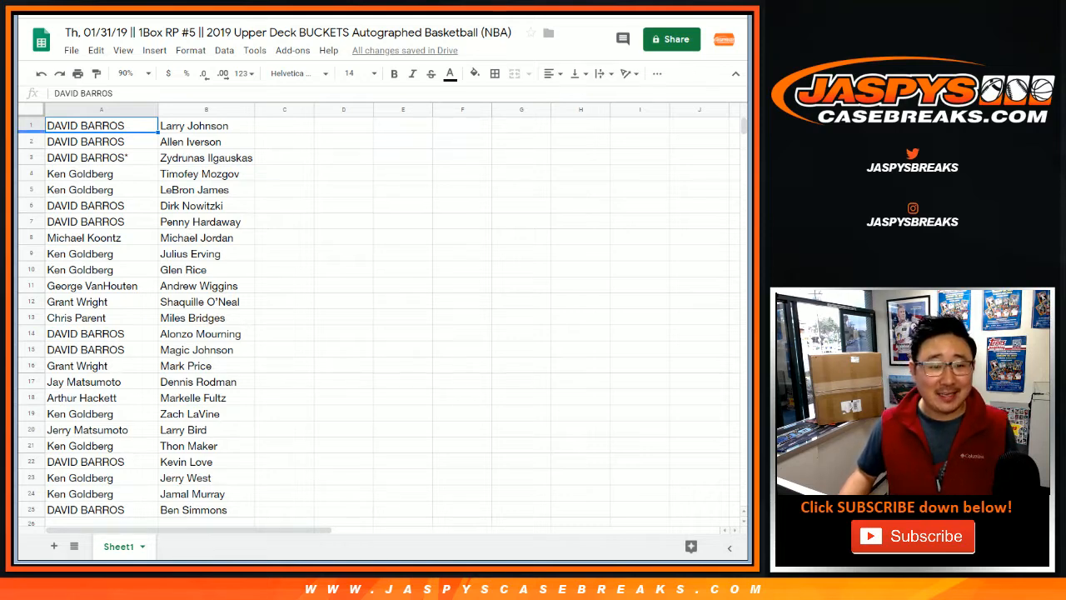
pyautogui.hotkey('shift', 'space')
pyautogui.hotkey('shift', 'Down')
pyautogui.hotkey('shift', 'Down')
pyautogui.press('Down')
pyautogui.hotkey('shift', 'space')
pyautogui.hotkey('shift', 'Down')
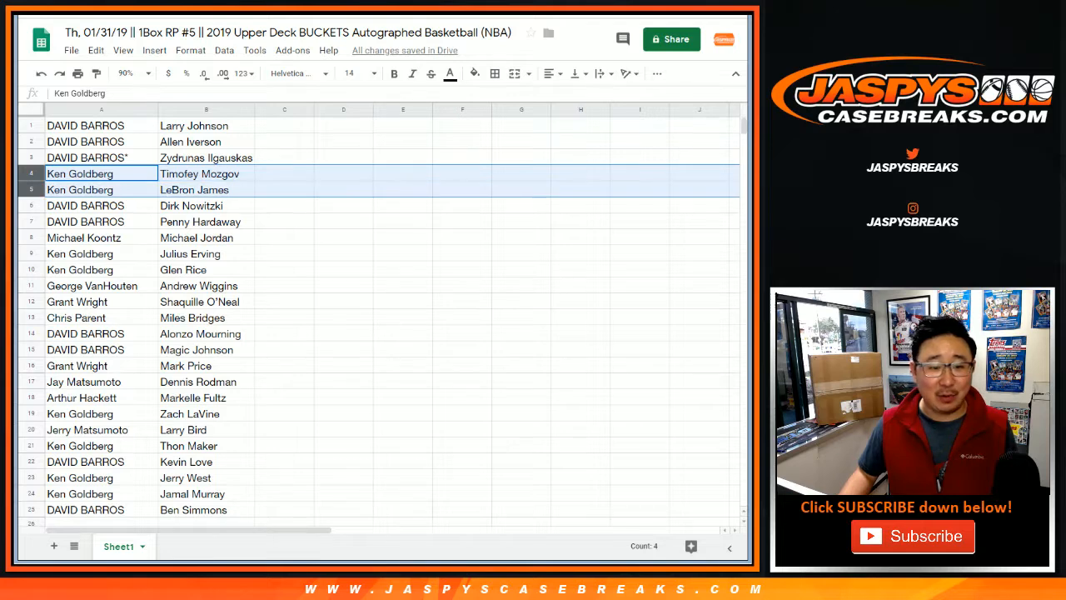
pyautogui.press('Down')
pyautogui.press('Down')
pyautogui.hotkey('shift', 'space')
pyautogui.hotkey('shift', 'Down')
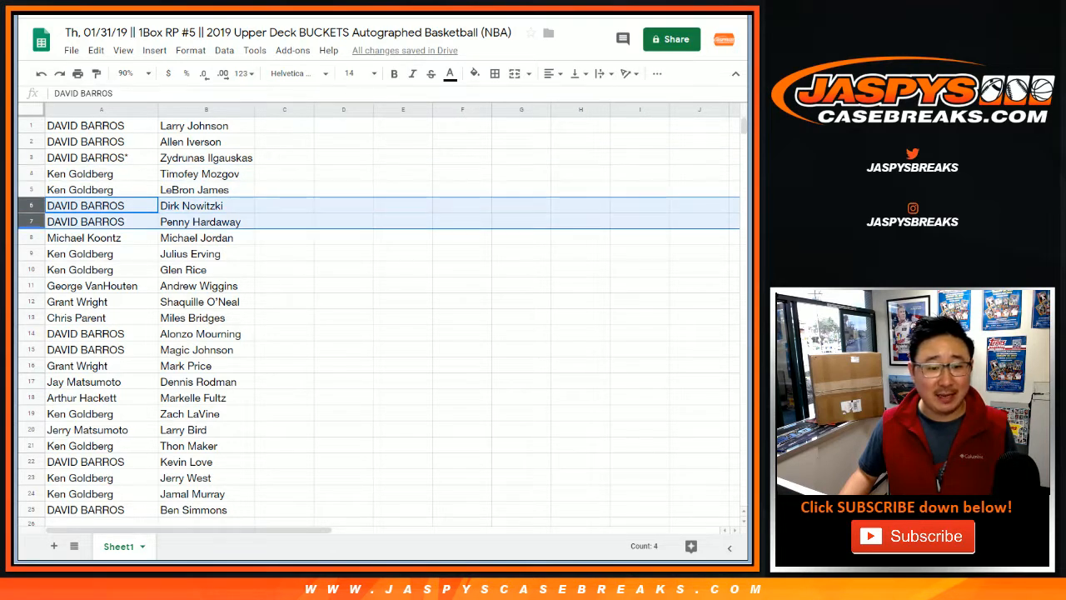
pyautogui.press('Down')
pyautogui.press('Down')
pyautogui.hotkey('shift', 'space')
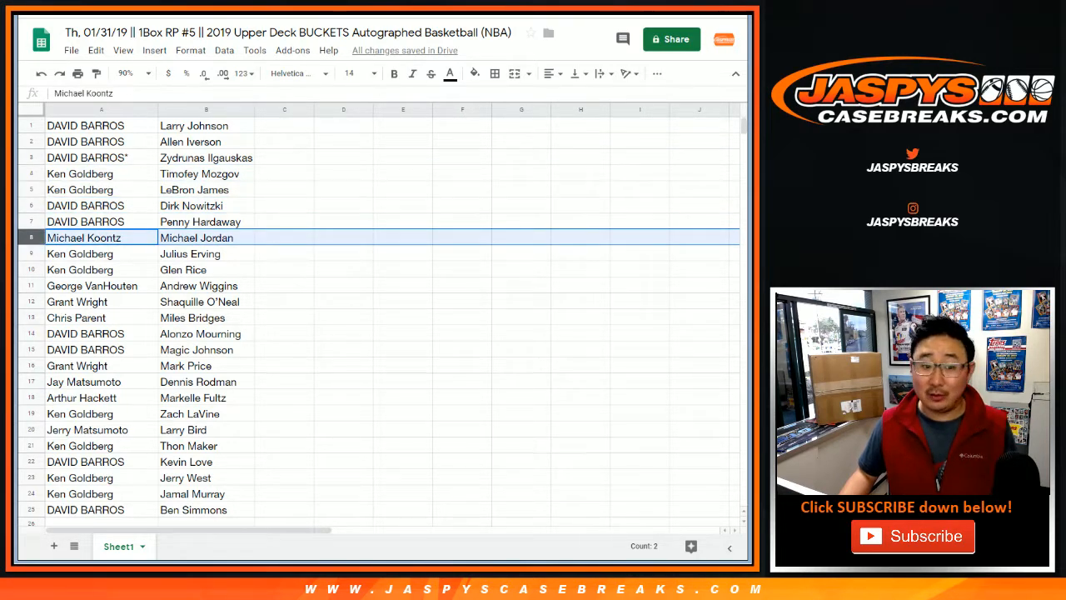
pyautogui.press('Down')
pyautogui.hotkey('shift', 'space')
pyautogui.hotkey('shift', 'Down')
pyautogui.scroll(-1, 379, 316)
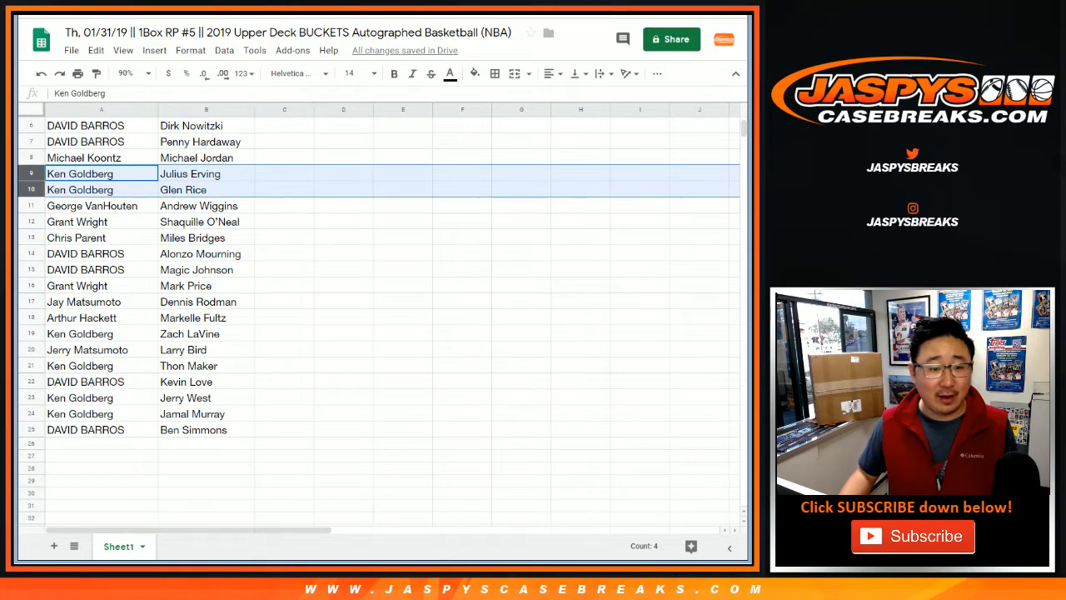
pyautogui.press('Down')
pyautogui.press('Down')
pyautogui.hotkey('shift', 'space')
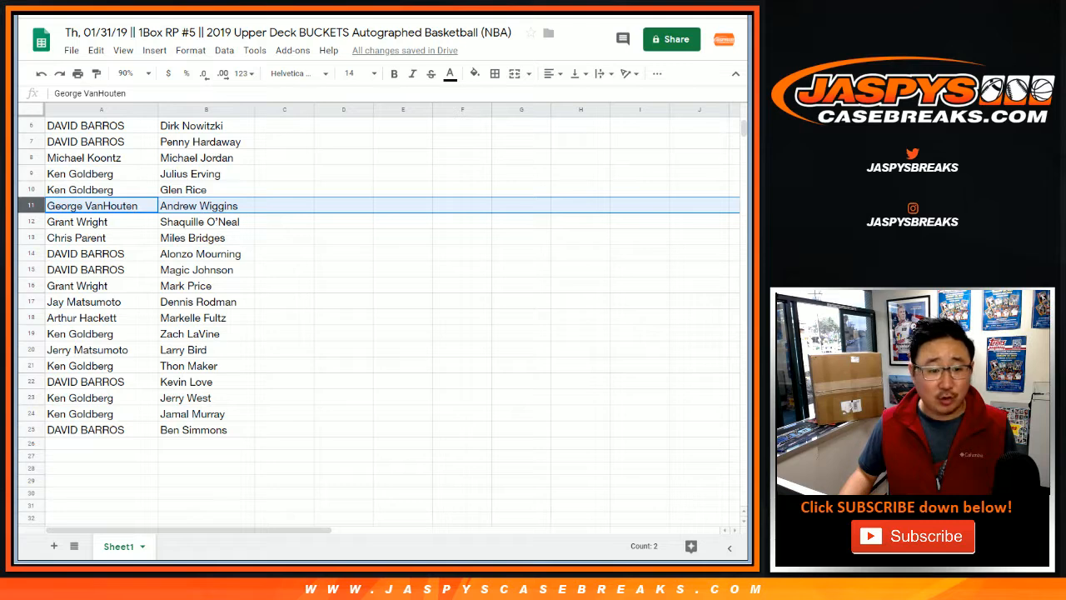
pyautogui.press('Down')
pyautogui.hotkey('shift', 'space')
pyautogui.press('Down')
pyautogui.hotkey('shift', 'space')
pyautogui.press('Down')
pyautogui.hotkey('shift', 'space')
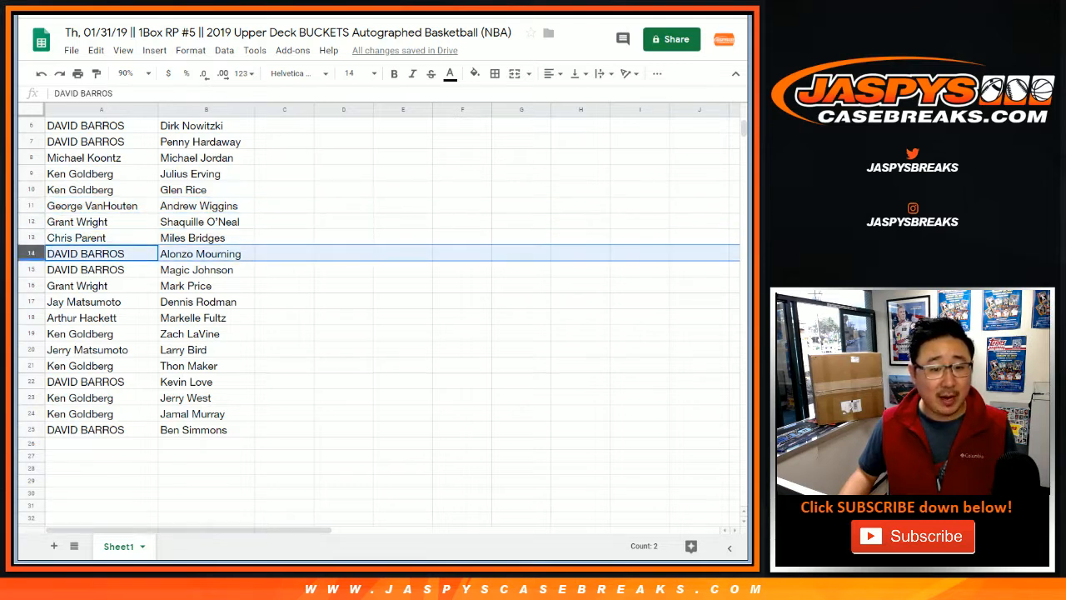
pyautogui.hotkey('shift', 'Down')
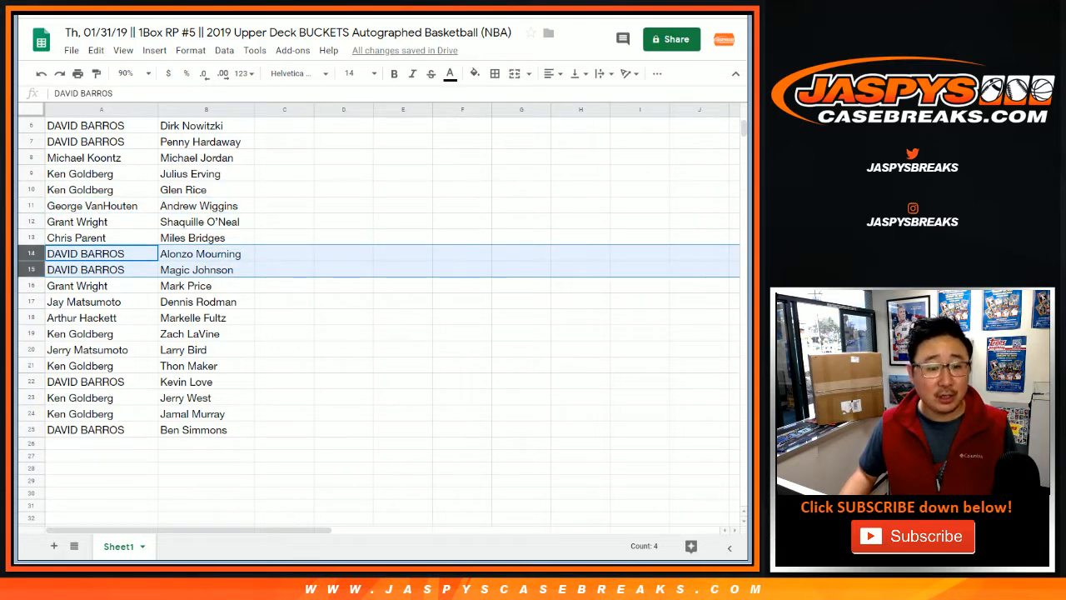
pyautogui.press('Down')
pyautogui.press('Down')
pyautogui.hotkey('shift', 'space')
pyautogui.press('Down')
pyautogui.hotkey('shift', 'space')
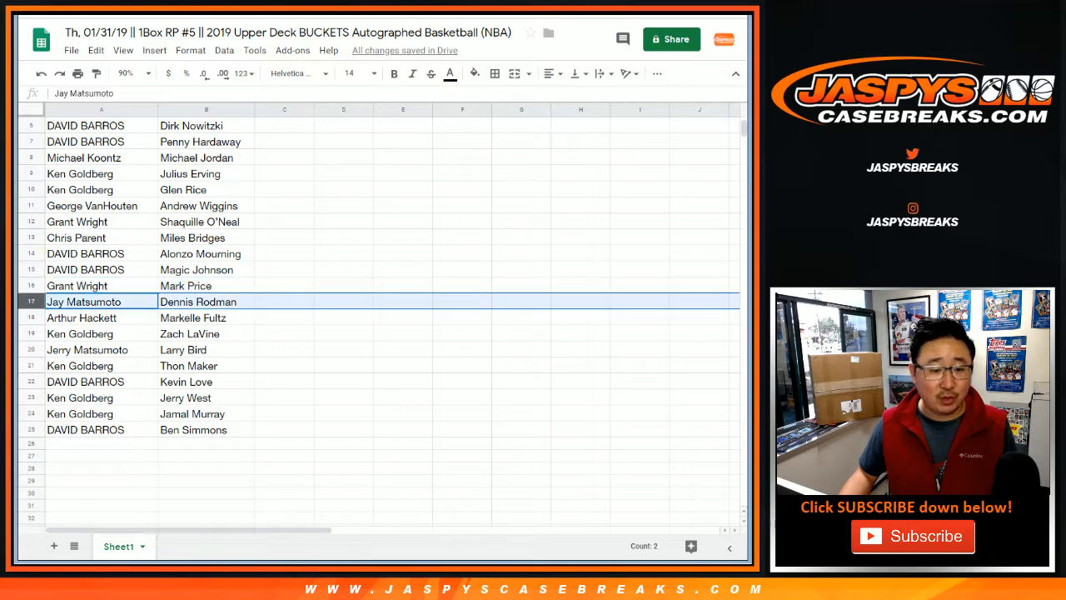
pyautogui.press('Down')
pyautogui.hotkey('shift', 'space')
pyautogui.press('Down')
pyautogui.hotkey('shift', 'space')
pyautogui.scroll(-1, 378, 316)
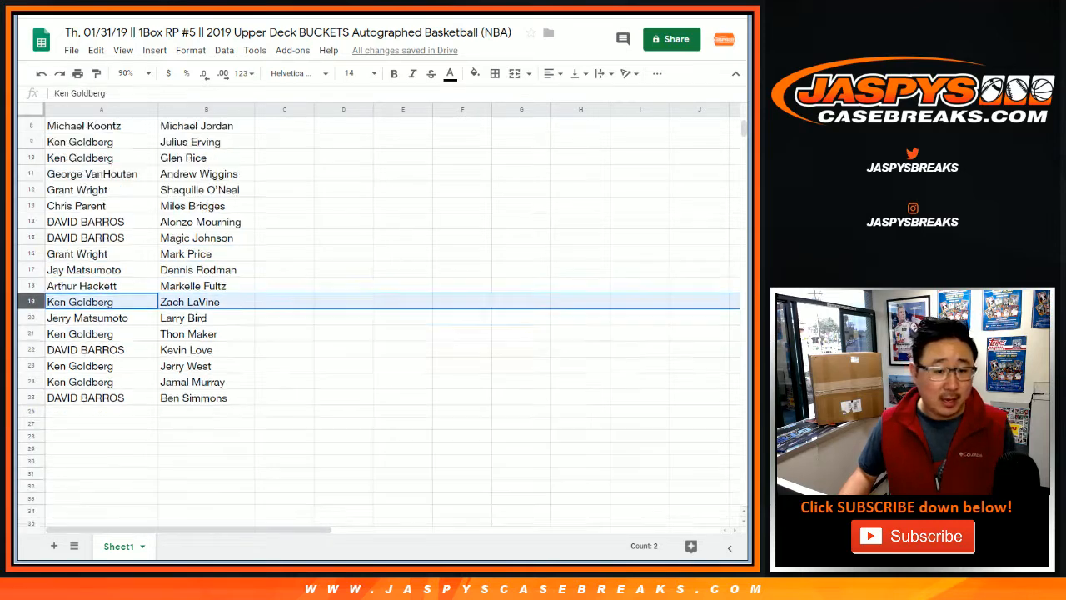
pyautogui.scroll(-2, 379, 316)
pyautogui.press('Down')
pyautogui.hotkey('shift', 'space')
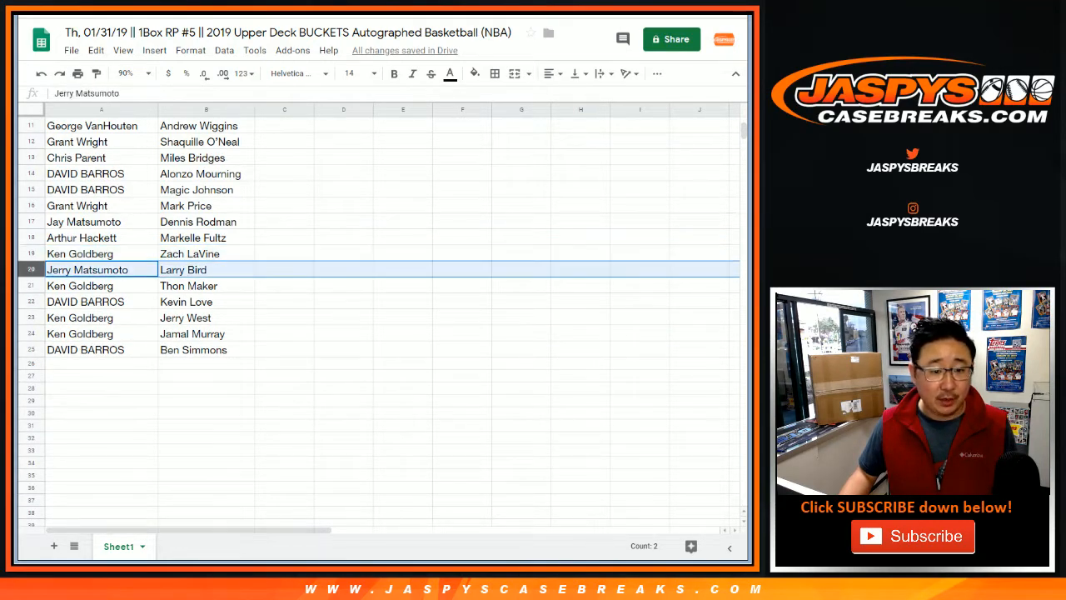
pyautogui.press('Down')
pyautogui.hotkey('shift', 'space')
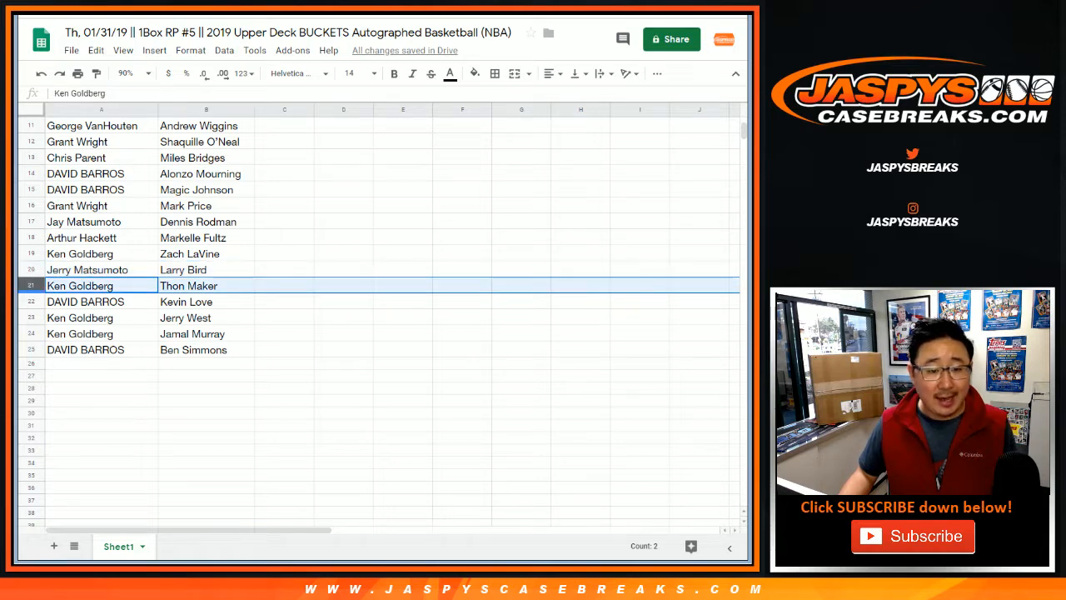
pyautogui.press('Down')
pyautogui.hotkey('shift', 'space')
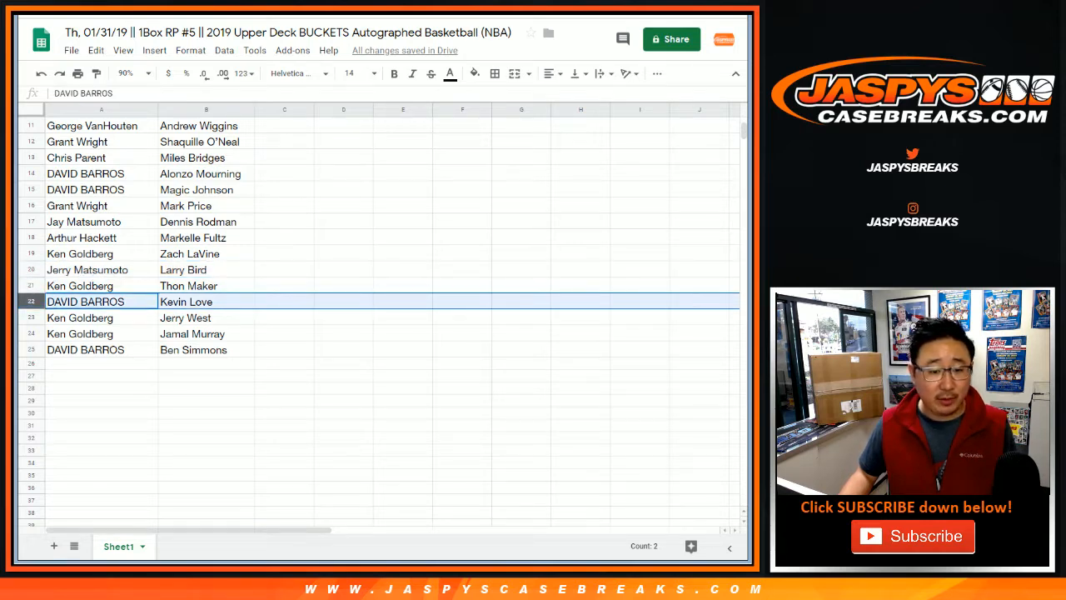
pyautogui.keyDown('ctrl'); pyautogui.click(31, 349); pyautogui.keyUp('ctrl')
pyautogui.click(31, 317)
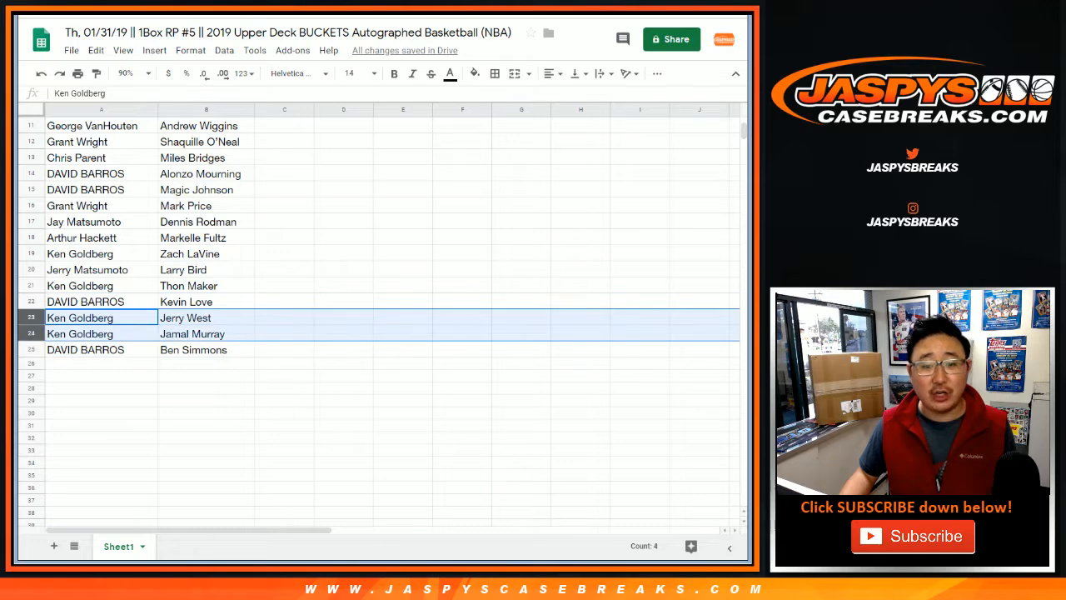
pyautogui.scroll(3, 374, 316)
pyautogui.scroll(3, 375, 316)
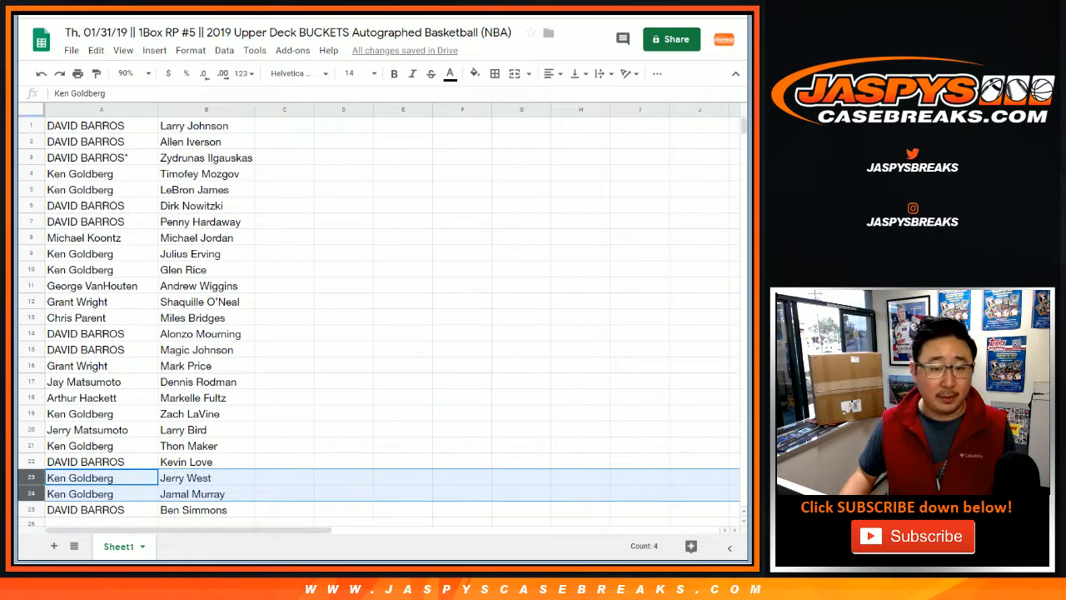
pyautogui.click(206, 109)
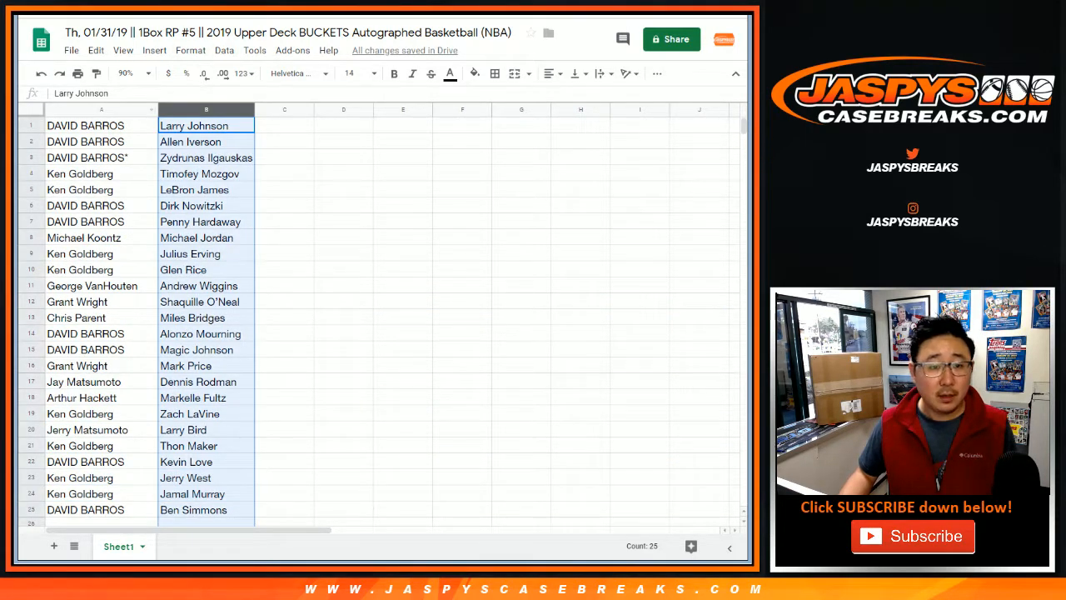
pyautogui.click(101, 109)
pyautogui.click(224, 50)
pyautogui.click(266, 72)
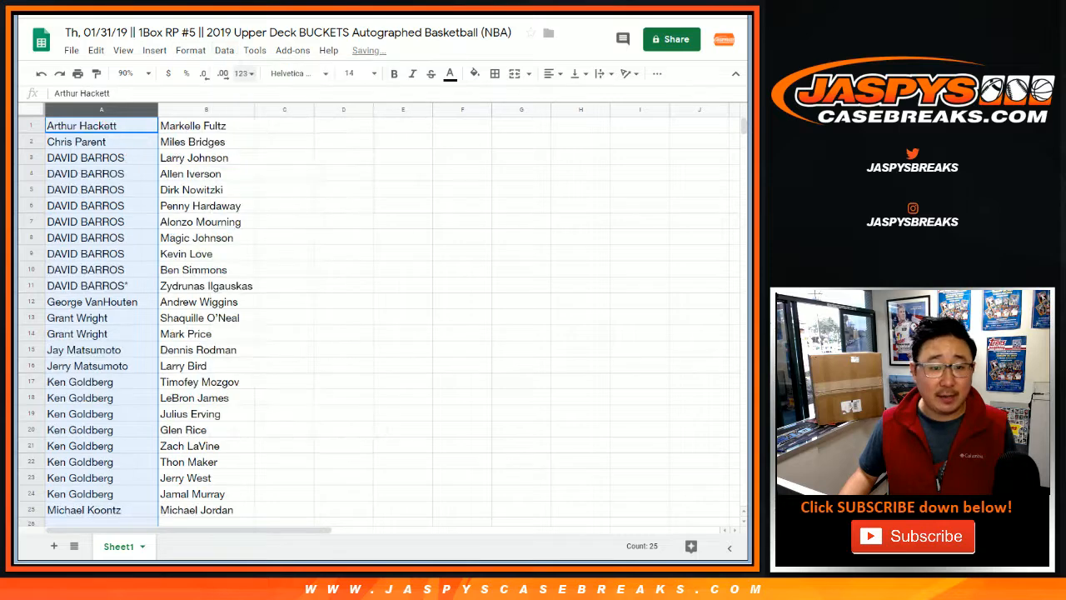
pyautogui.hotkey('shift', 'space')
pyautogui.press('Down')
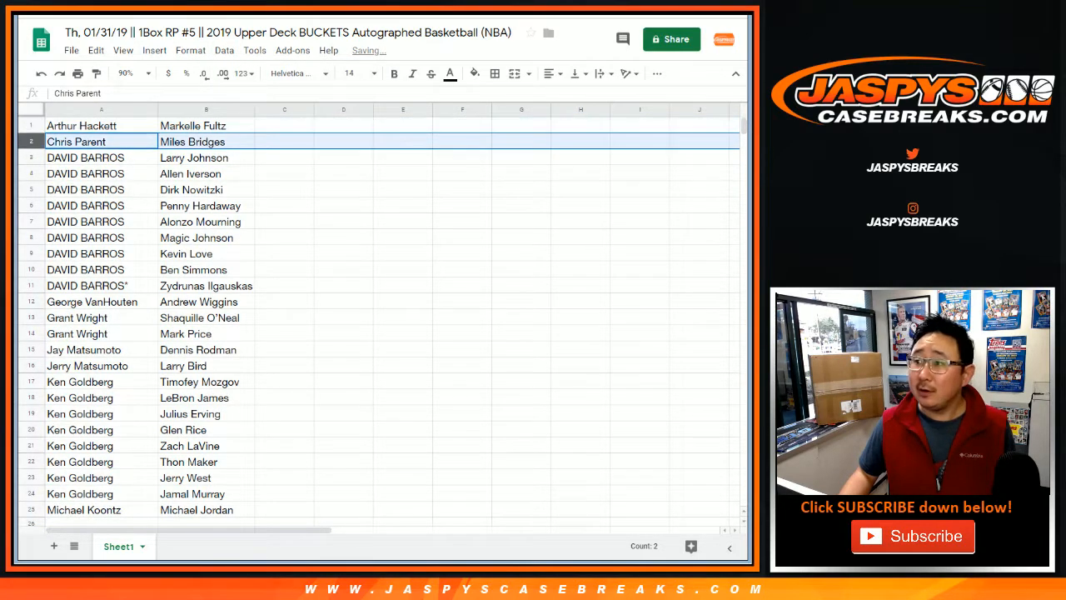
pyautogui.press('Down')
pyautogui.hotkey('shift', 'Down')
pyautogui.hotkey('shift', 'Down')
pyautogui.hotkey('shift', 'Down')
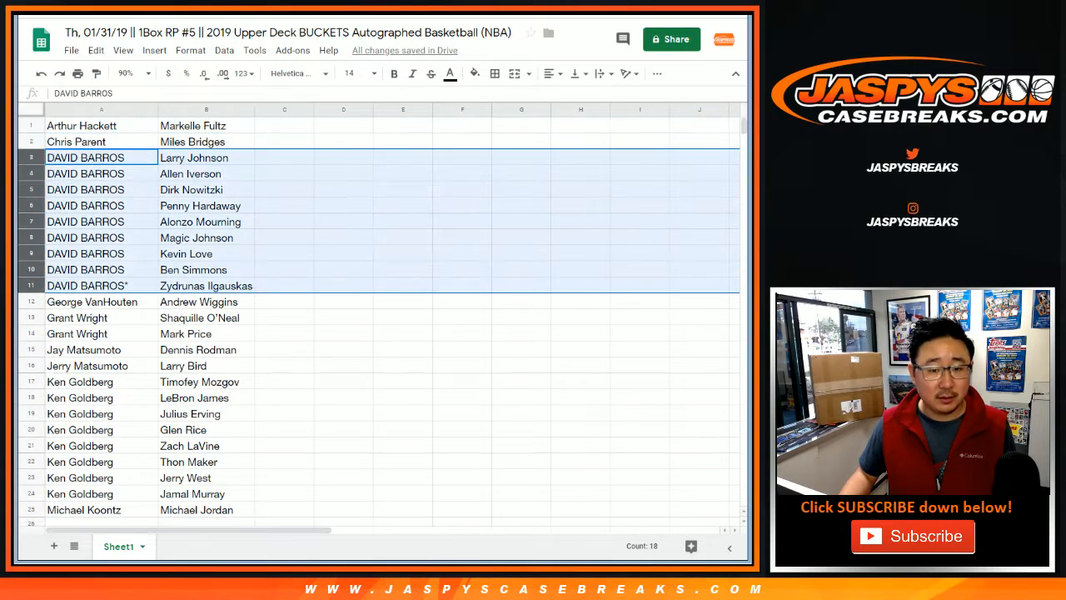
pyautogui.press('Down')
pyautogui.press('Down')
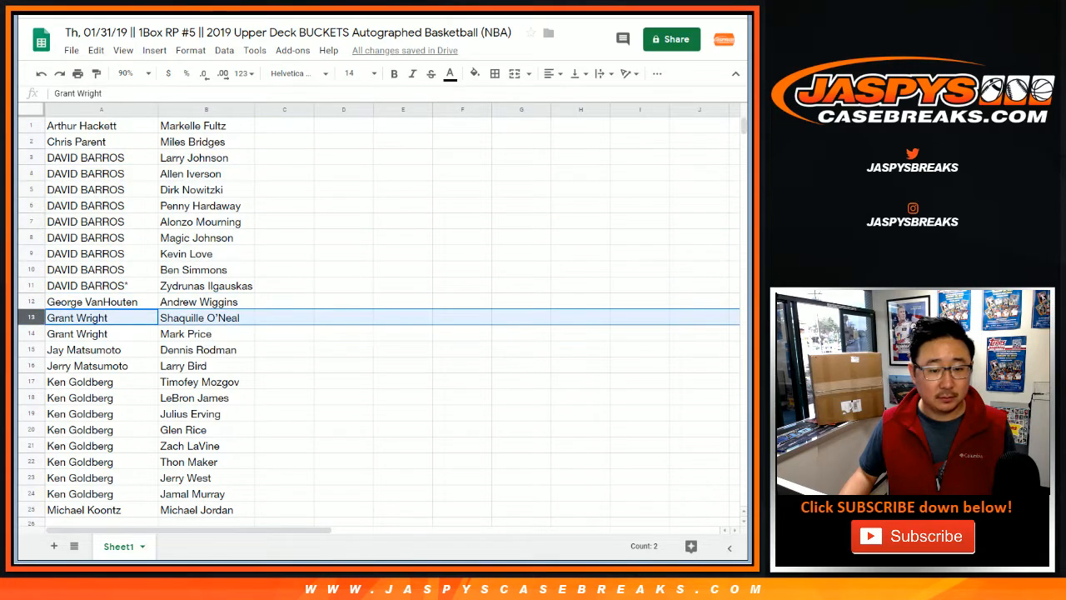
pyautogui.hotkey('shift', 'Down')
pyautogui.press('Down')
pyautogui.press('Down')
pyautogui.press('Down')
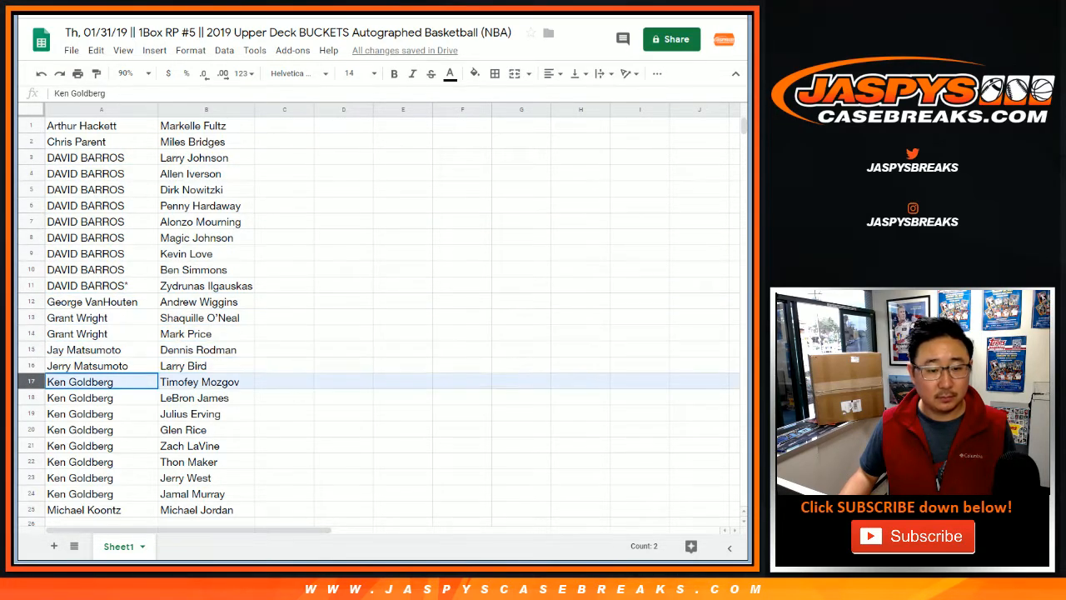
pyautogui.hotkey('shift', 'Down')
pyautogui.hotkey('shift', 'Down')
pyautogui.hotkey('shift', 'Down')
pyautogui.press('Down')
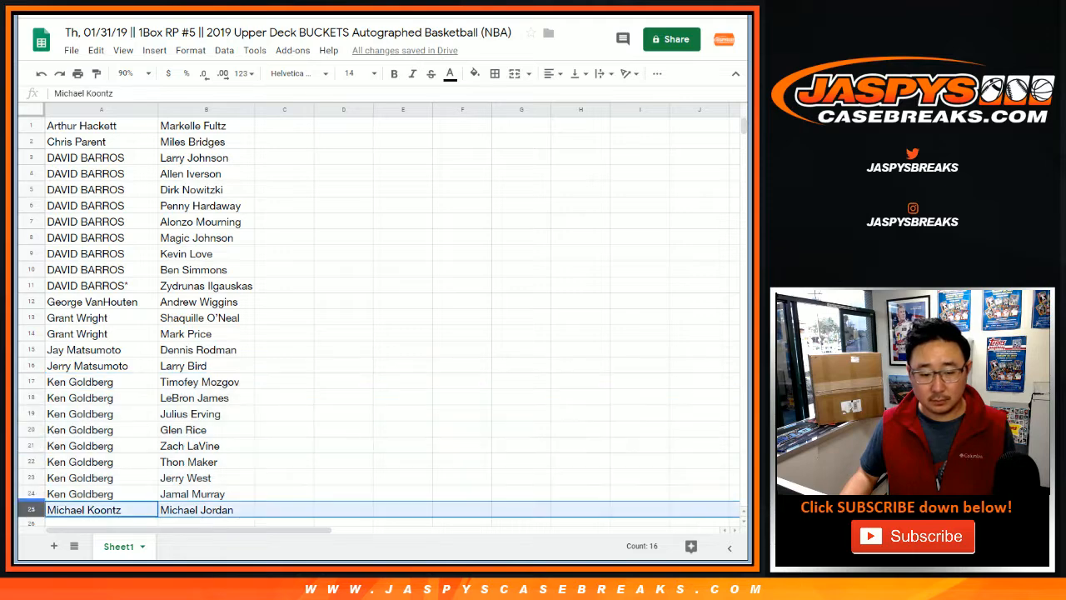
pyautogui.scroll(-1, 378, 316)
pyautogui.scroll(1, 378, 317)
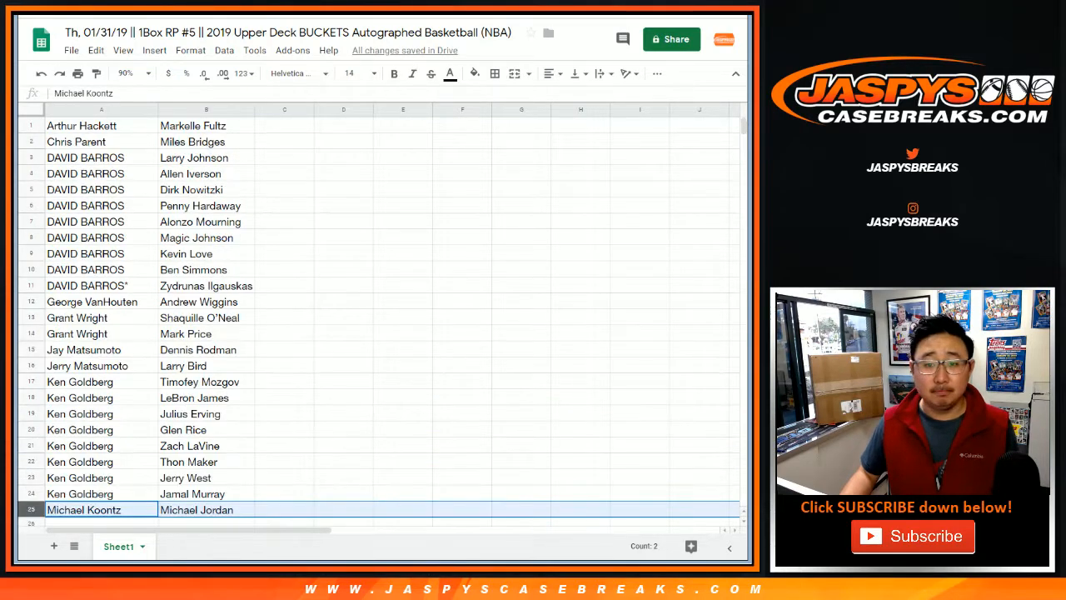
pyautogui.click(284, 125)
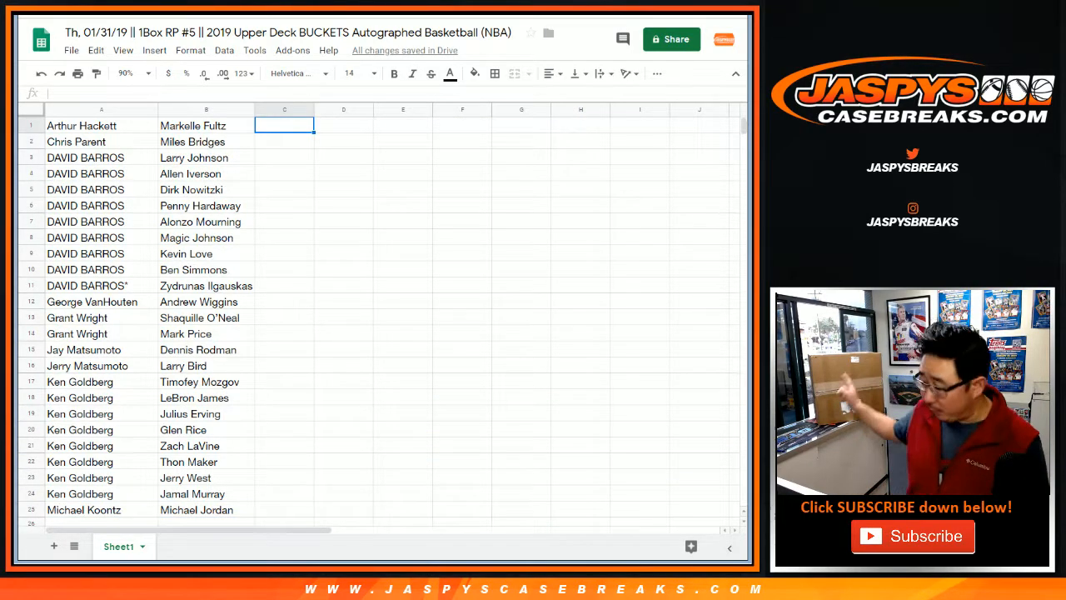
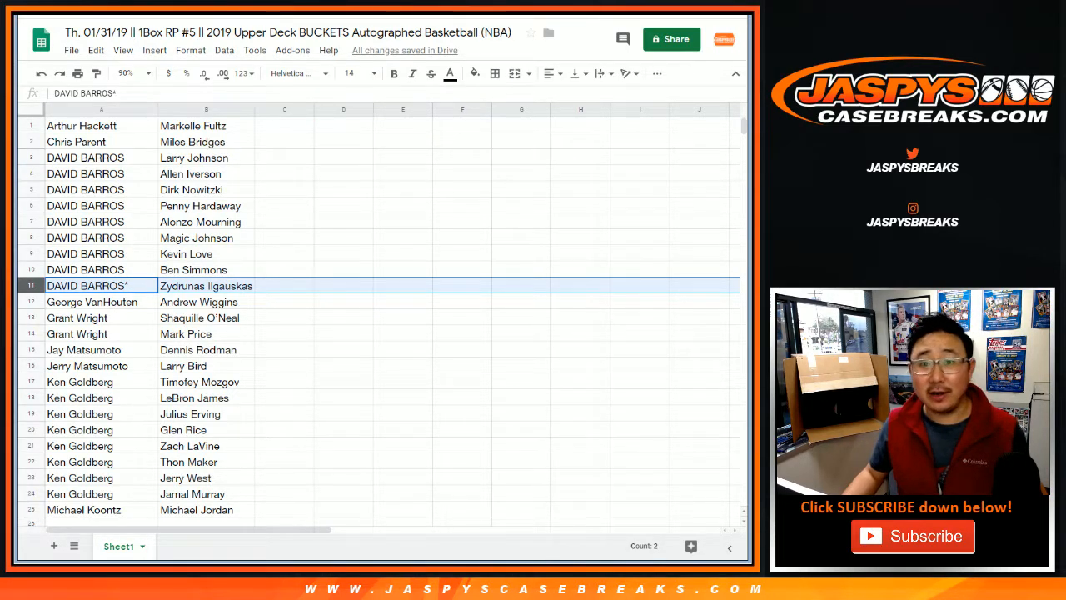
# - Sort the break list sheet alphabetically A→Z by the player column
pyautogui.hotkey('ctrl', 'Home')
pyautogui.hotkey('ctrl', 'shift', 'Down')
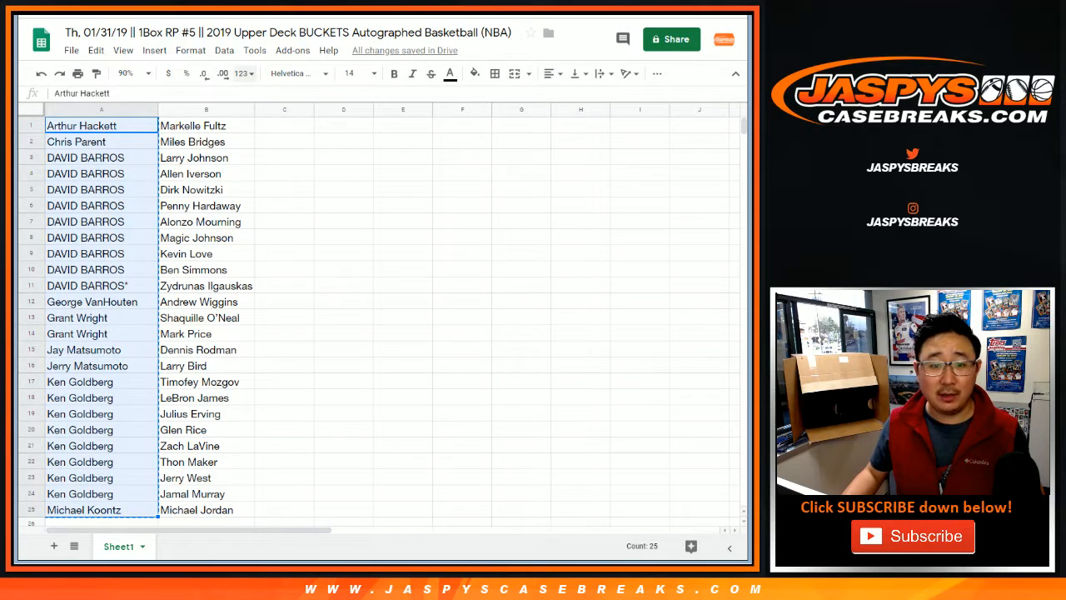
pyautogui.click(205, 109)
pyautogui.click(224, 50)
pyautogui.click(267, 71)
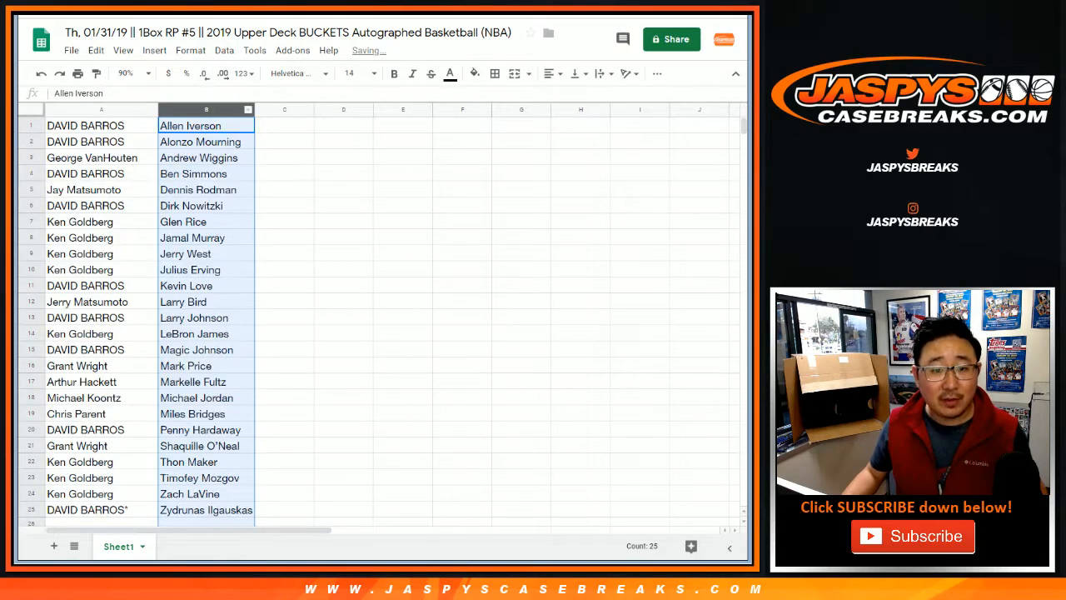
# - Copy all 25 customer names from column A and move to the RANDOM.ORG randomizer
pyautogui.hotkey('ctrl', 'shift', 'Down')
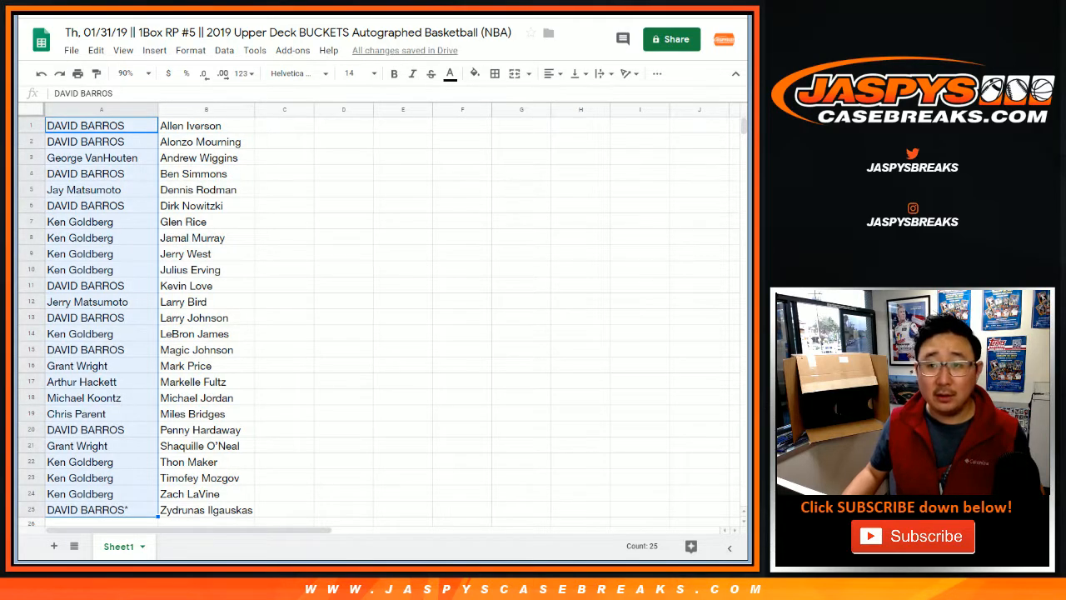
pyautogui.hotkey('ctrl', 'c')
pyautogui.hotkey('ctrl', 'Tab')
# - Paste the 25 names into the list randomizer and roll two dice (1 and 3)
pyautogui.hotkey('ctrl', 'v')
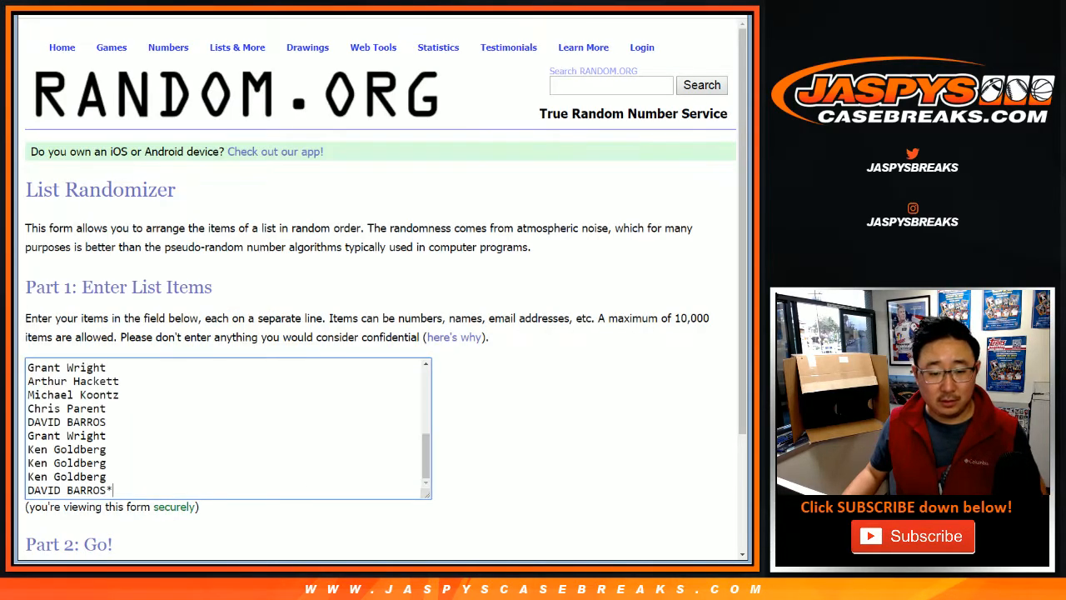
pyautogui.hotkey('ctrl', 'Tab')
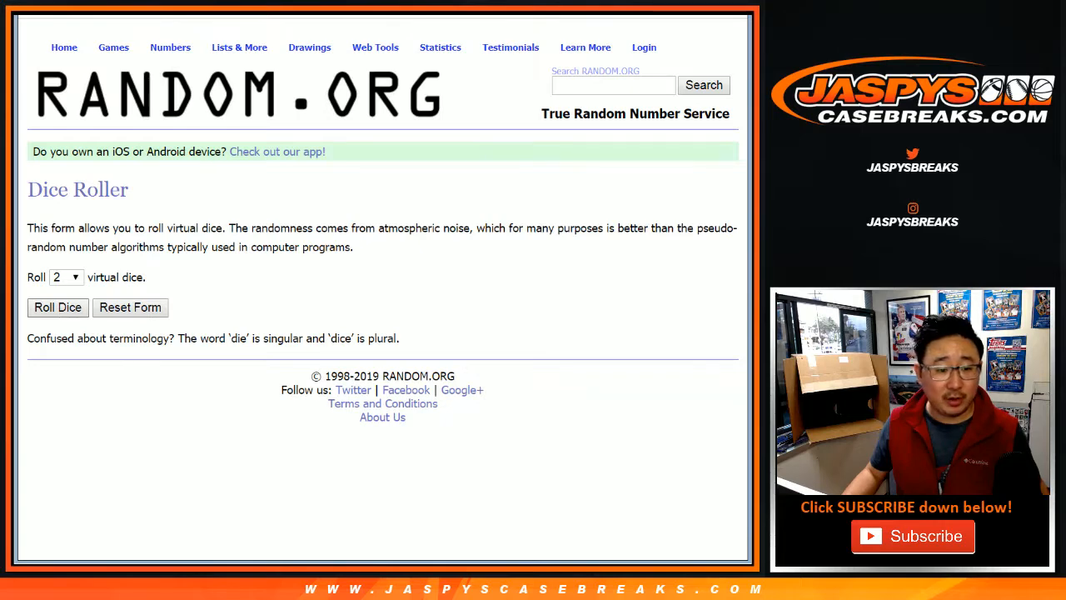
pyautogui.press('Return')
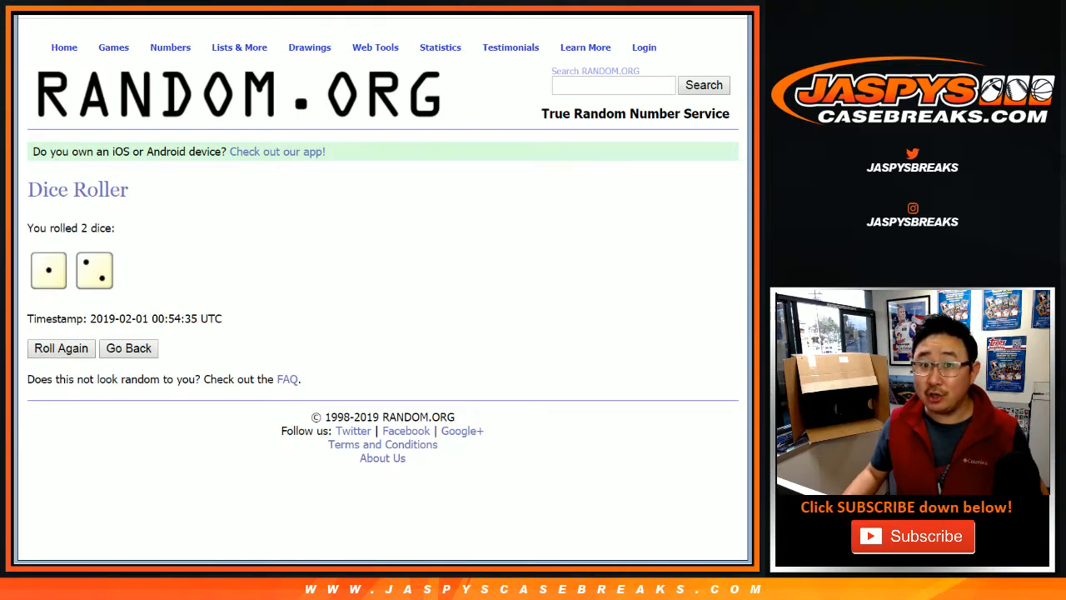
pyautogui.hotkey('ctrl', 'Tab')
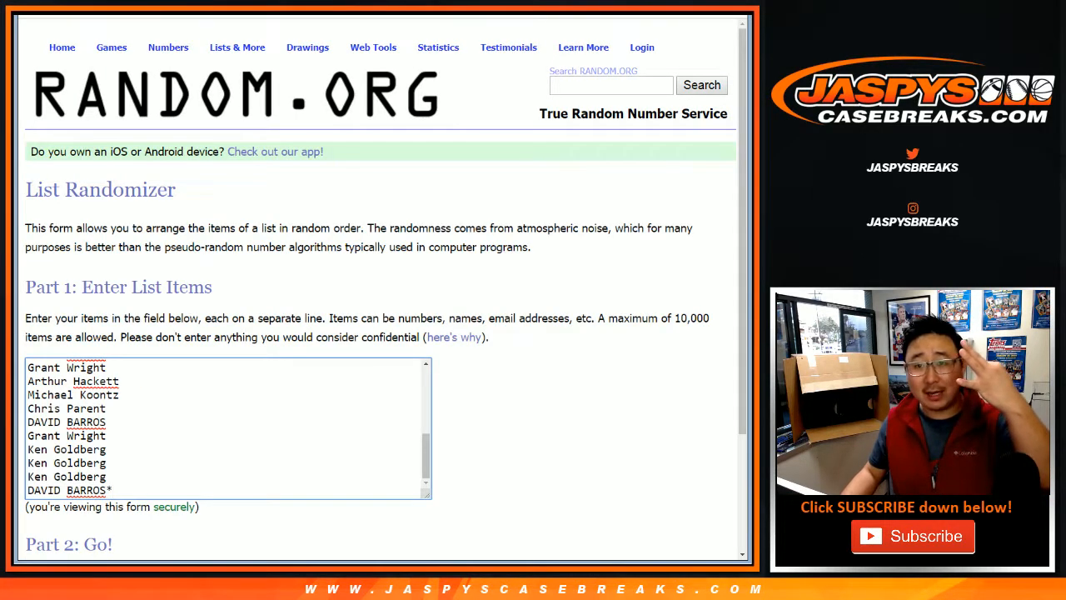
pyautogui.hotkey('ctrl', 'Tab')
pyautogui.hotkey('ctrl', 'Tab')
pyautogui.scroll(-2, 380, 283)
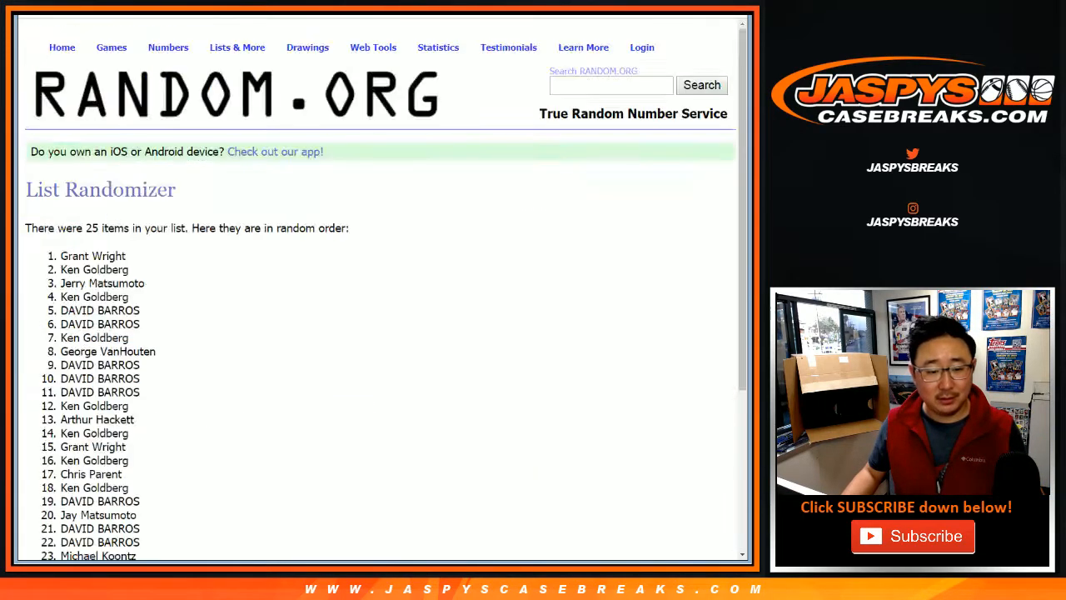
pyautogui.scroll(-3, 380, 283)
# - Shuffle the list a second and third time, leaving Ken Goldberg first, and return to the spreadsheet
pyautogui.click(48, 452)
pyautogui.scroll(-3, 380, 283)
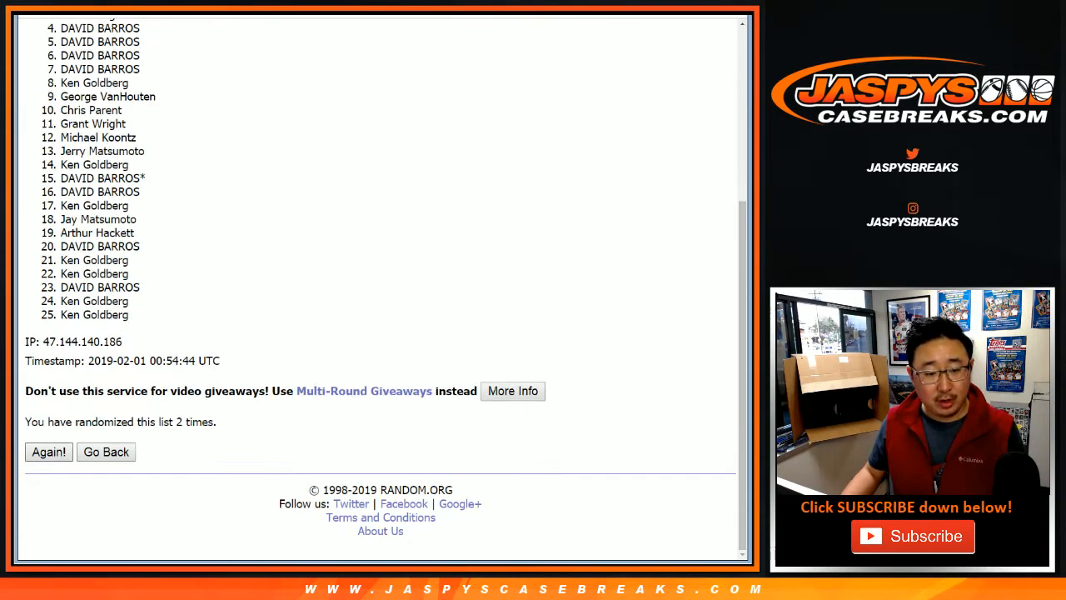
pyautogui.press('Return')
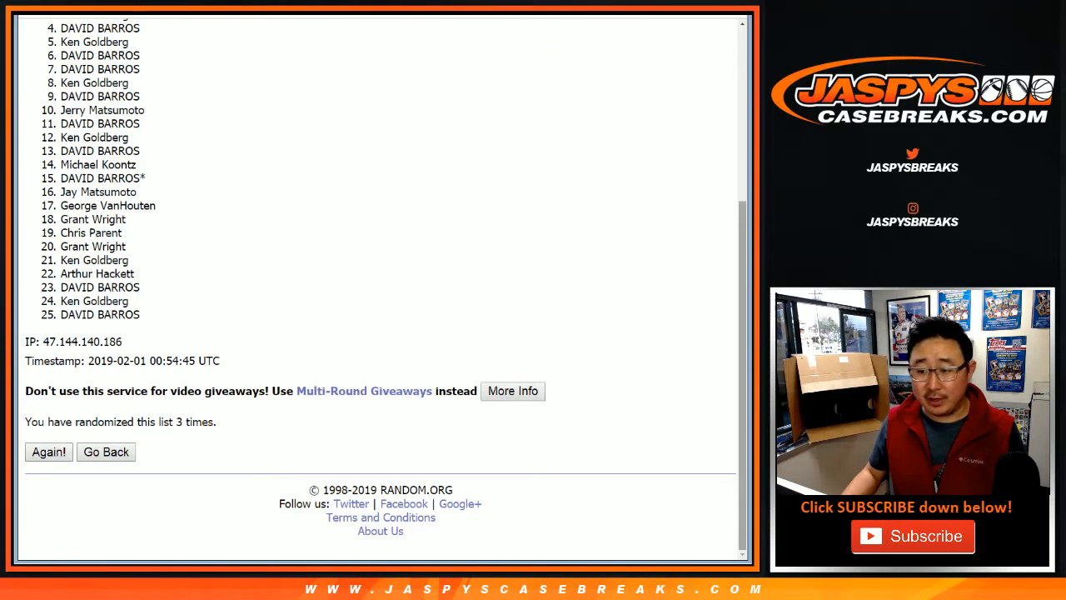
pyautogui.scroll(1, 380, 283)
pyautogui.scroll(4, 380, 283)
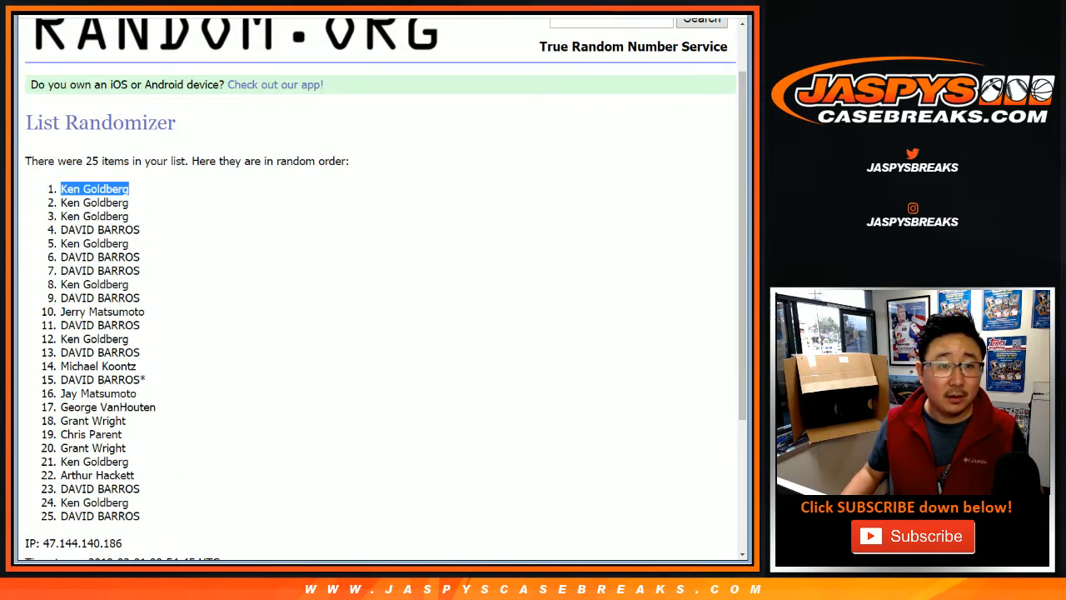
pyautogui.hotkey('ctrl', 'Tab')
pyautogui.press('Down')
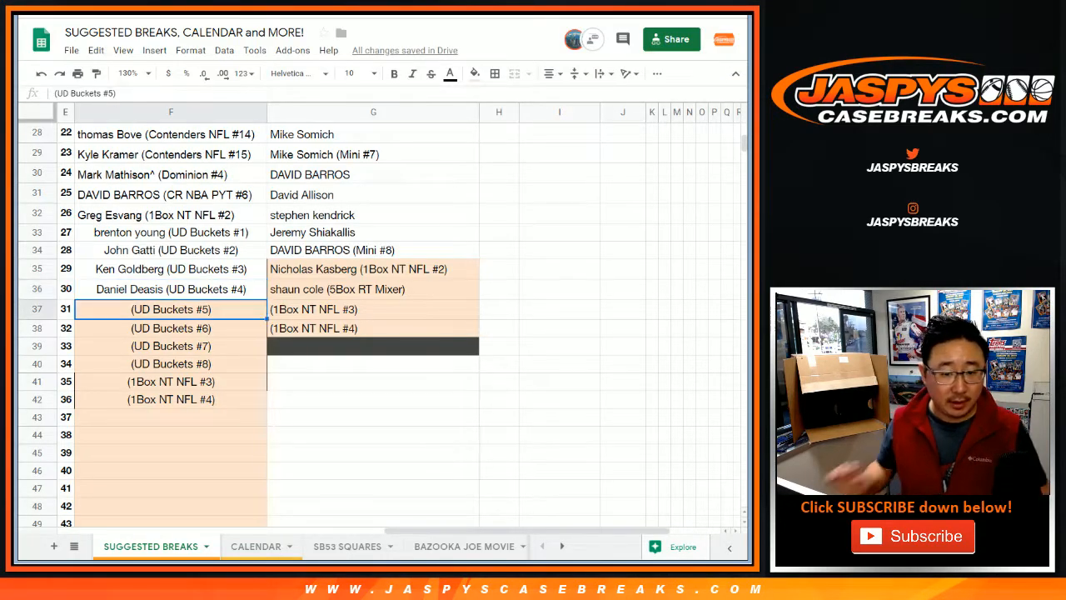
pyautogui.press('F2')
pyautogui.press('Home')
pyautogui.write('Ken Goldberg')
pyautogui.press('Return')
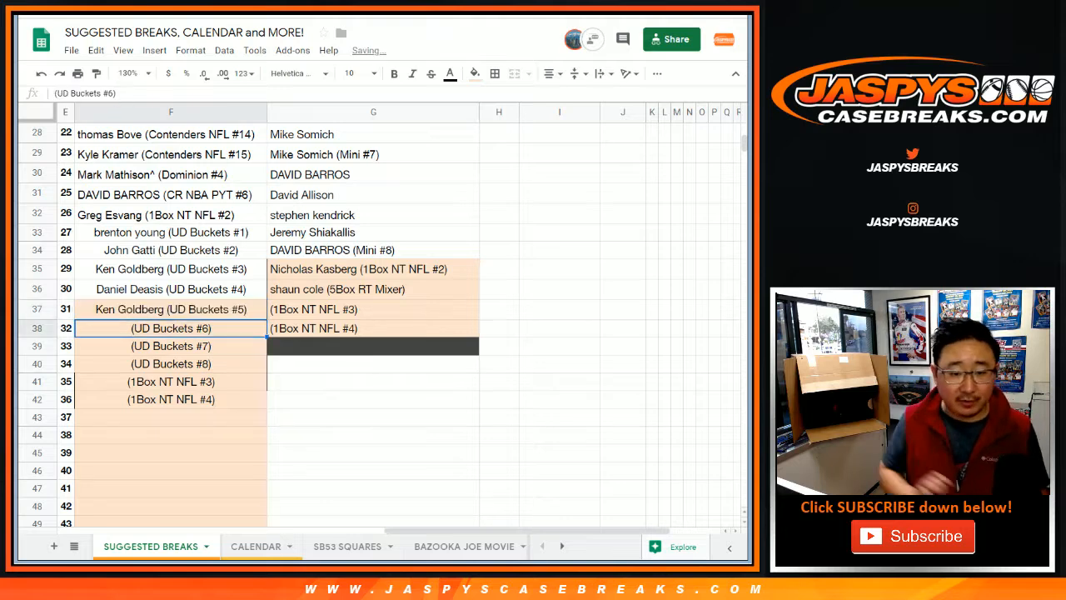
# - Remove the orange fill colour from the UD Buckets #5 slot
pyautogui.press('Up')
pyautogui.click(475, 73)
pyautogui.click(499, 98)
pyautogui.scroll(10, 375, 325)
pyautogui.scroll(3, 375, 325)
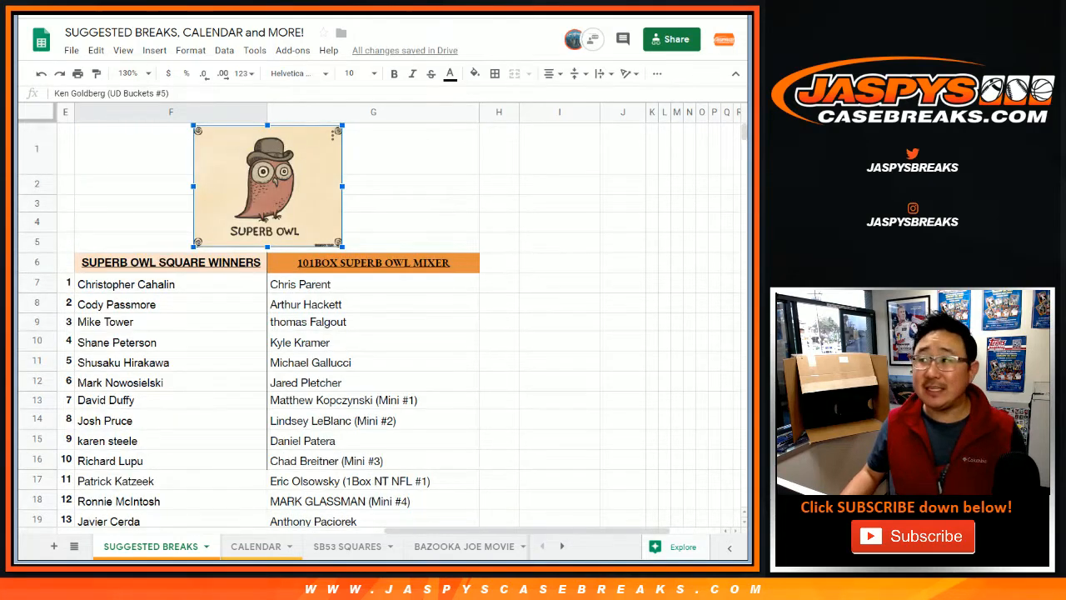